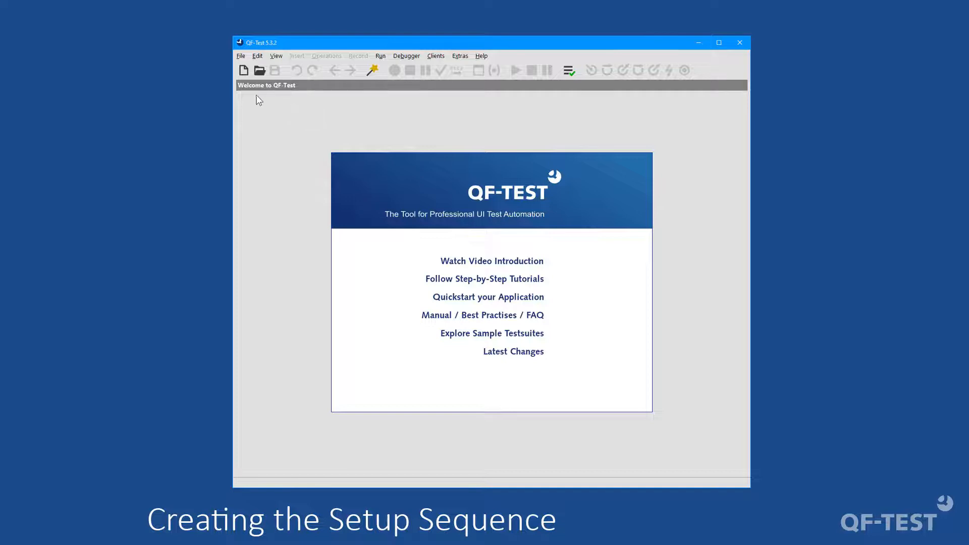
Step: Create a new test-suite and start the Quickstart Wizard for a web application in a browser (specified via URL)
{"action": "left_click", "coordinate": [244, 73]}
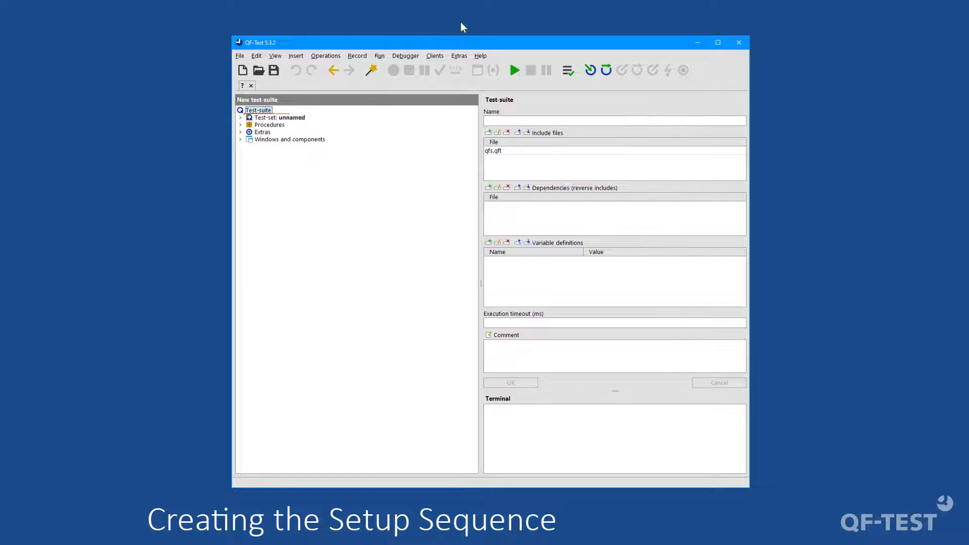
{"action": "left_click", "coordinate": [371, 73]}
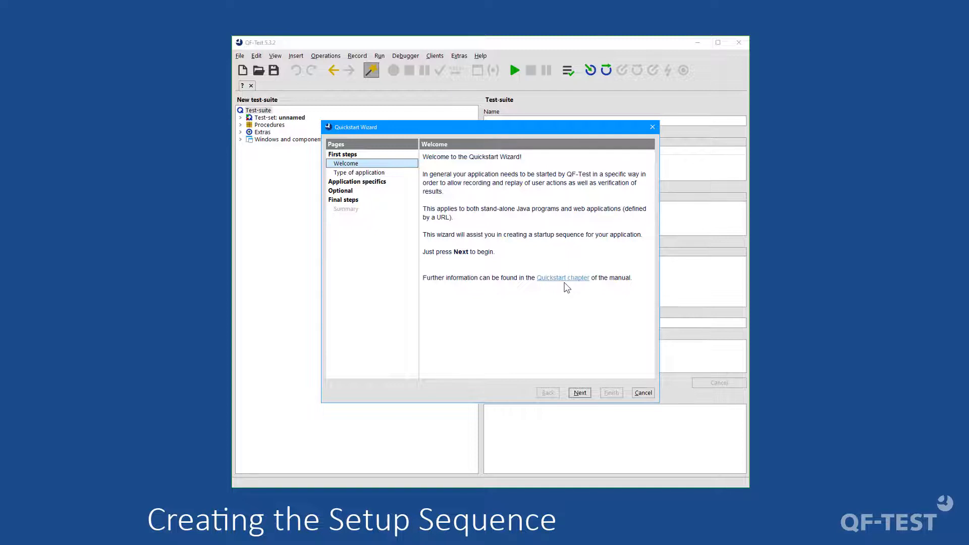
{"action": "left_click", "coordinate": [579, 393]}
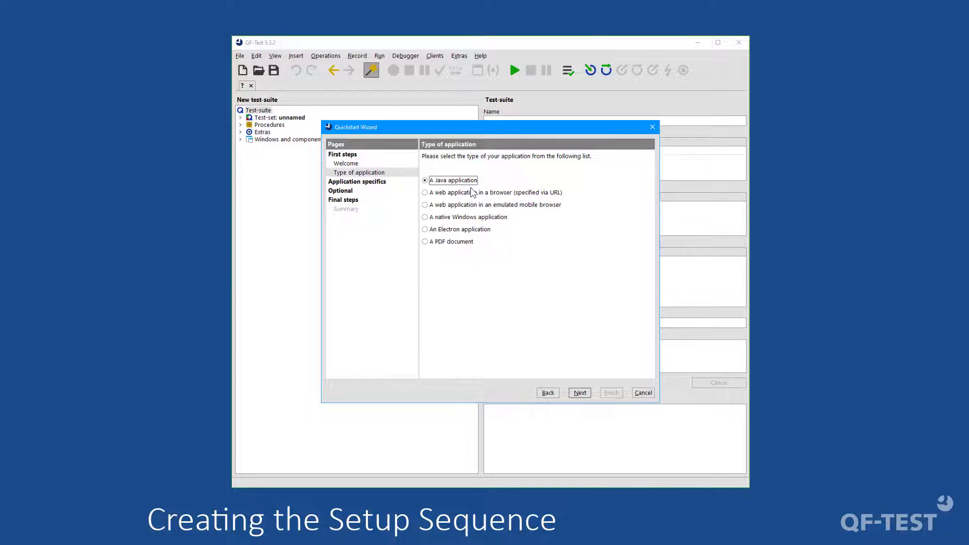
{"action": "left_click", "coordinate": [456, 197]}
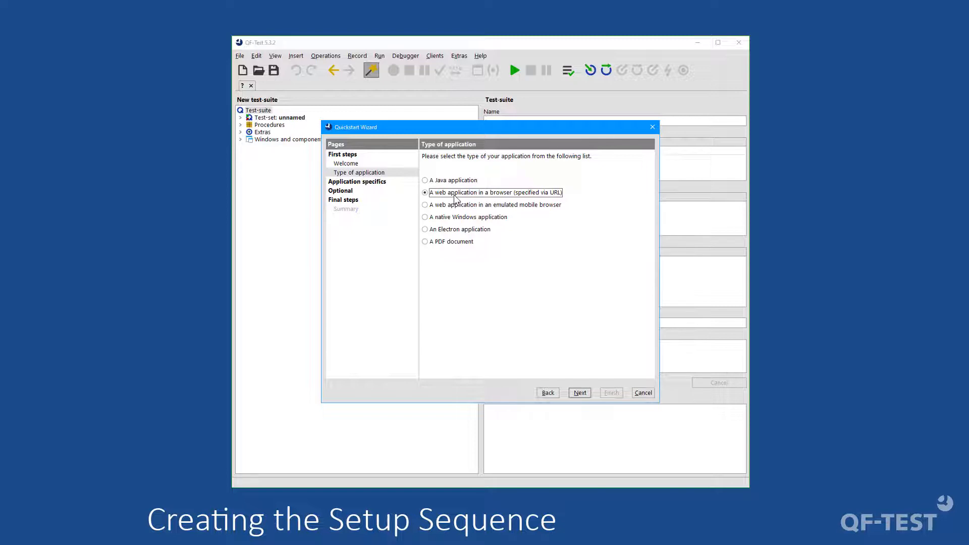
{"action": "left_click", "coordinate": [581, 392]}
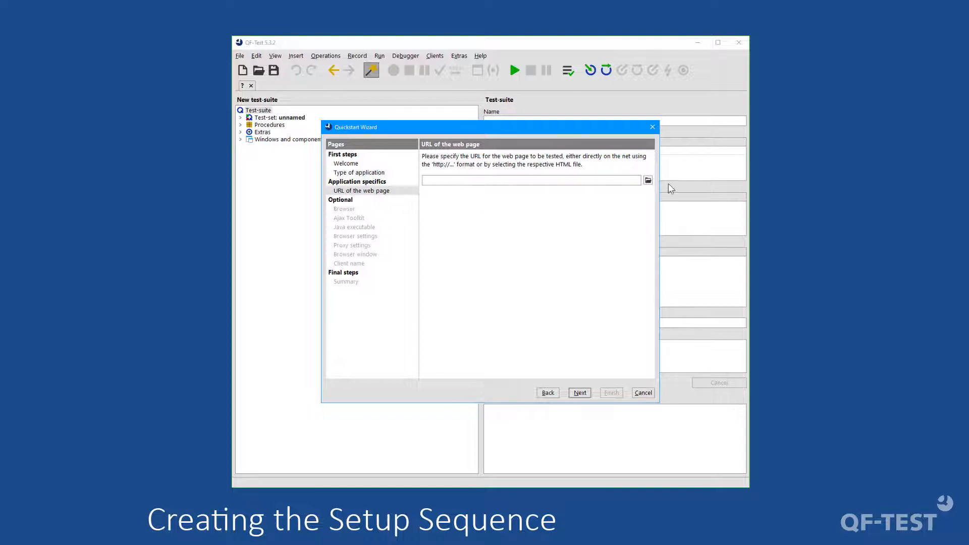
Step: Paste file://${qftest:dir.version}/demo/carconfigWeb/html/CarConfig.htm?lang=en as the URL of the web page to test
{"action": "right_click", "coordinate": [468, 180]}
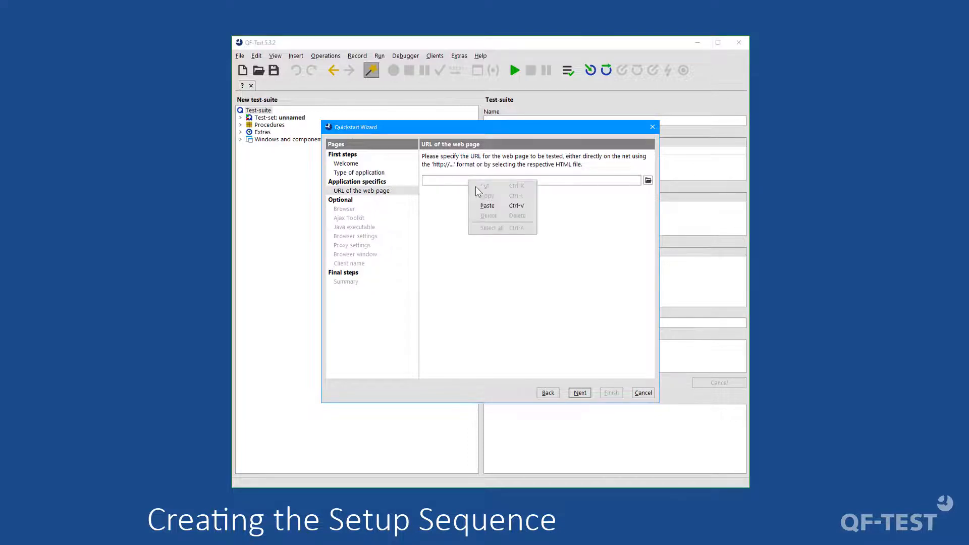
{"action": "left_click", "coordinate": [489, 207]}
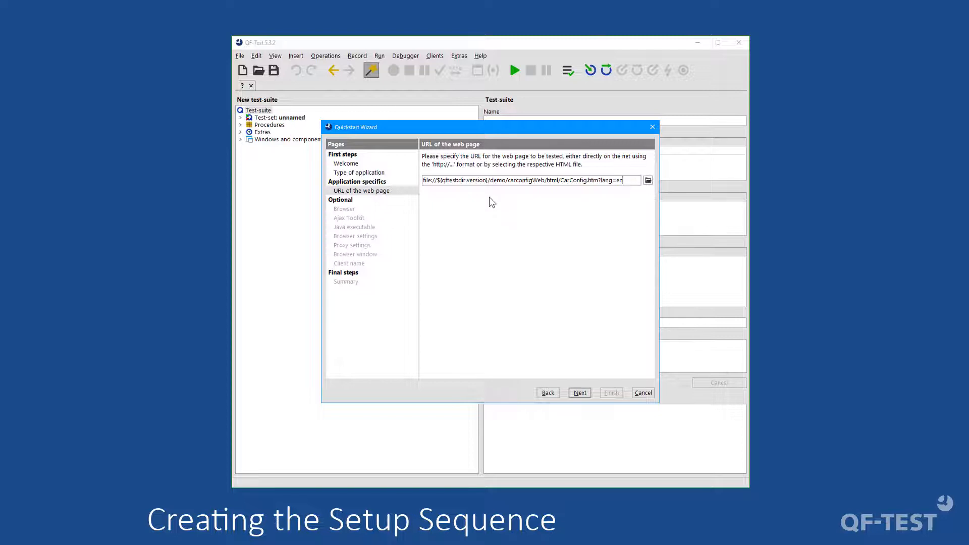
{"action": "left_click", "coordinate": [582, 393]}
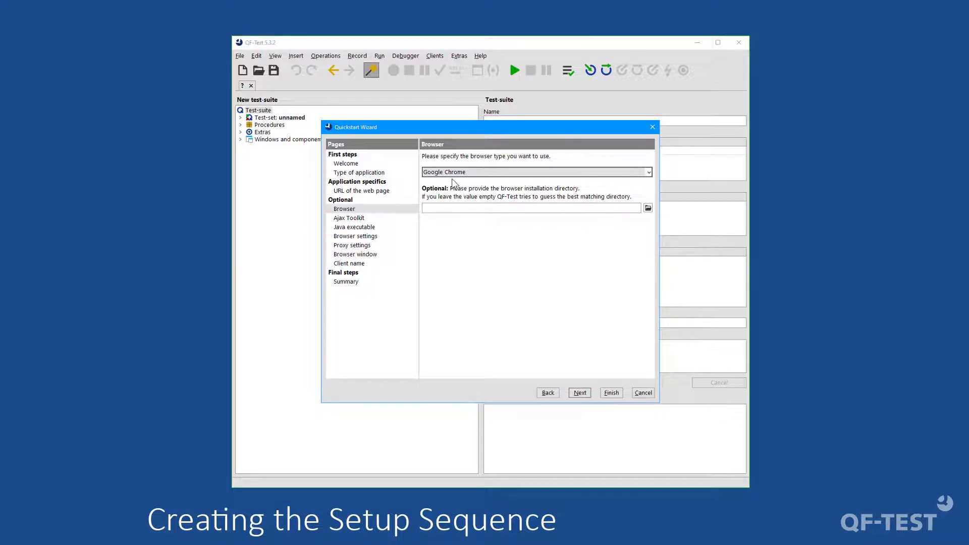
Step: Choose Google Chrome as the browser type and finish the wizard to generate the setup sequence
{"action": "left_click", "coordinate": [475, 172]}
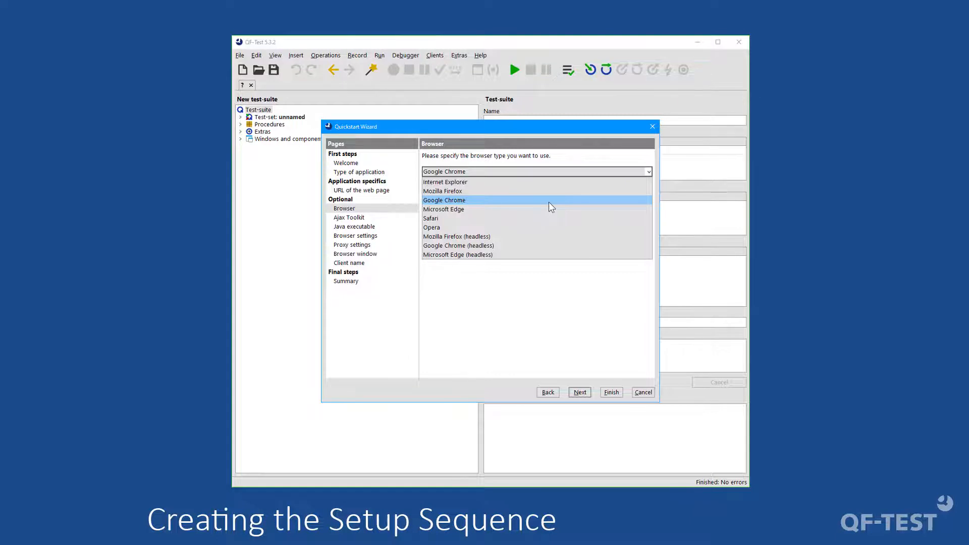
{"action": "left_click", "coordinate": [549, 202]}
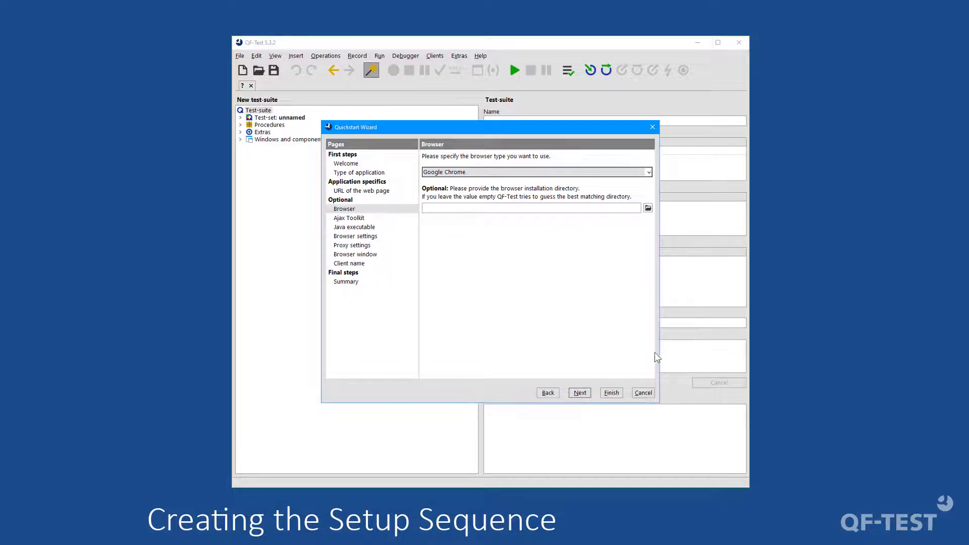
{"action": "left_click", "coordinate": [607, 393]}
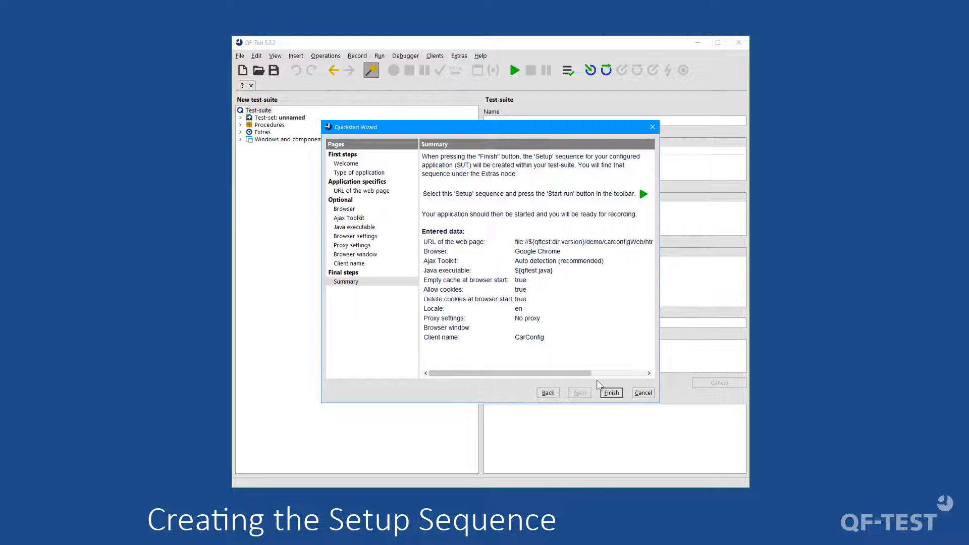
{"action": "left_click", "coordinate": [612, 393]}
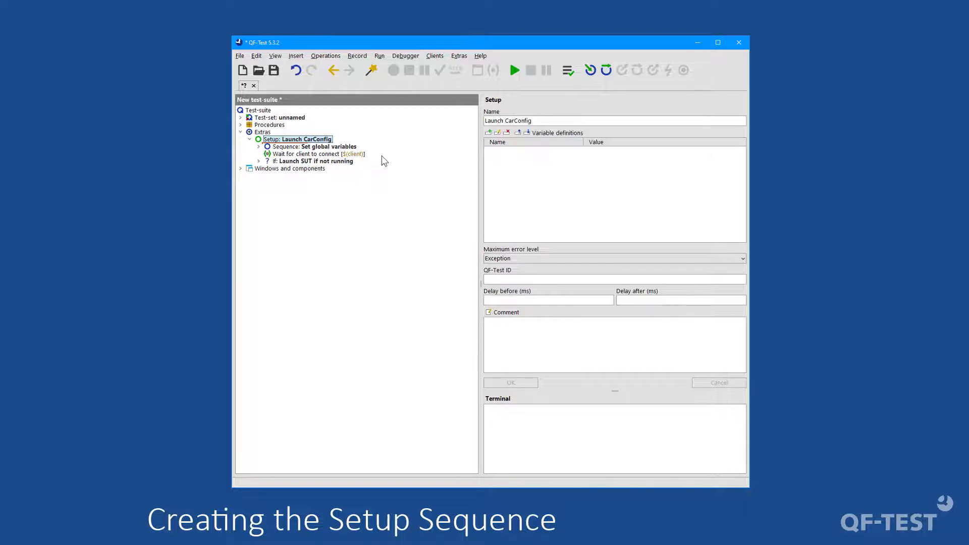
Step: Examine the URL settings of the Open browser window node inside the Launch SUT if not running block
{"action": "left_click", "coordinate": [259, 161]}
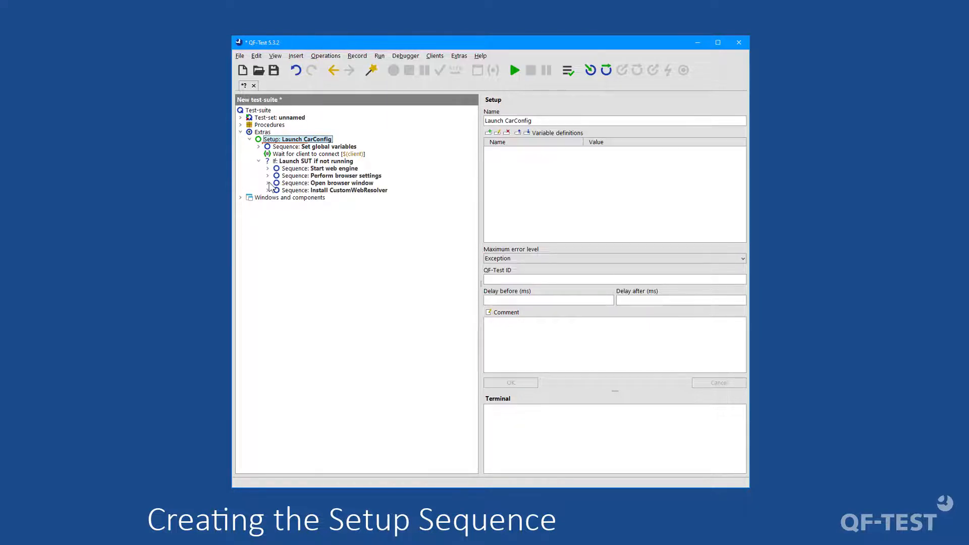
{"action": "left_click", "coordinate": [267, 183]}
{"action": "left_click", "coordinate": [337, 191]}
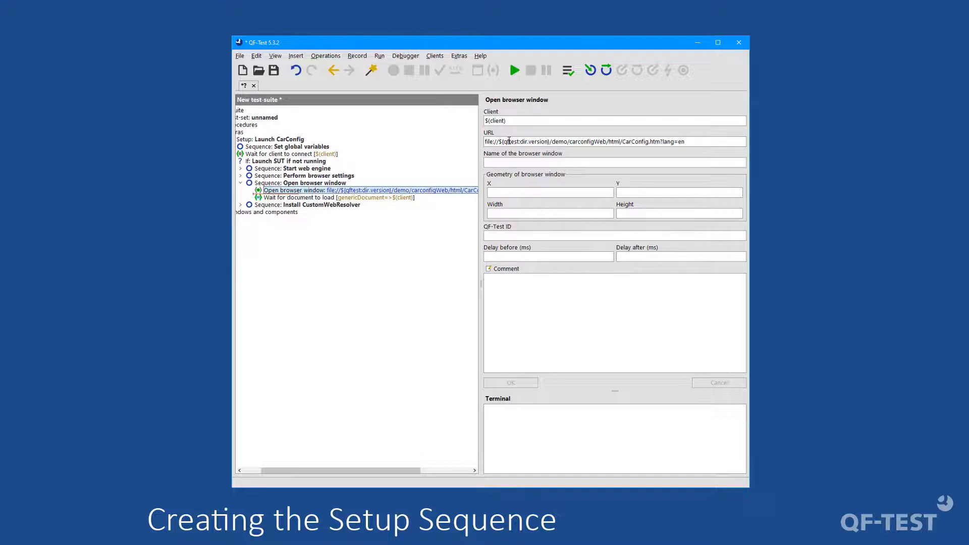
Step: Run the Launch CarConfig setup node to start the application under test
{"action": "double_click", "coordinate": [275, 141]}
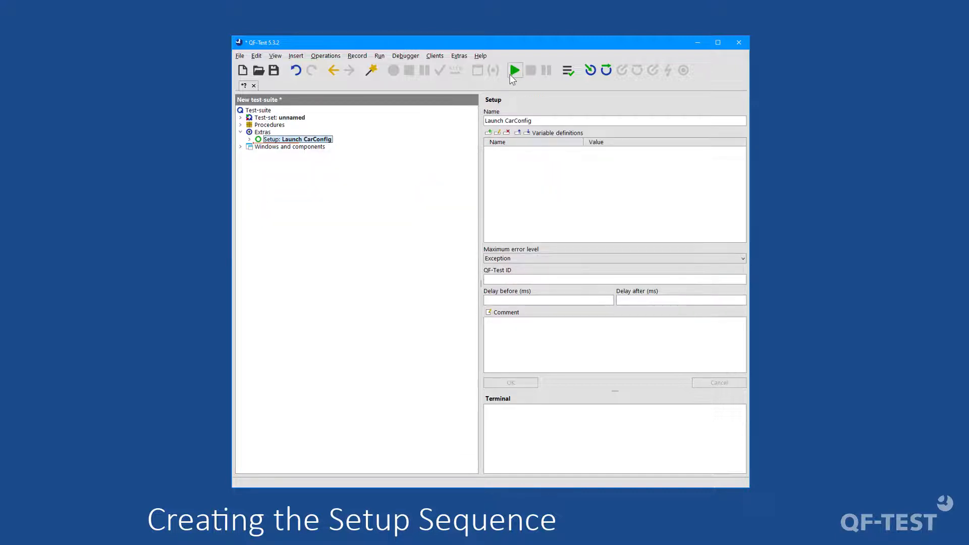
{"action": "left_click", "coordinate": [513, 71]}
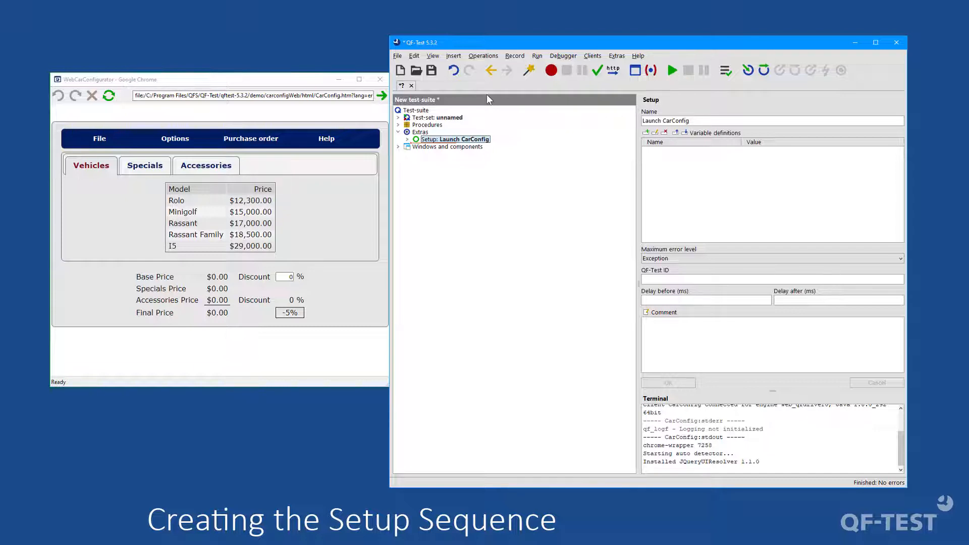
Step: Save the test-suite on the Desktop as FirstWebTests
{"action": "left_click", "coordinate": [431, 71]}
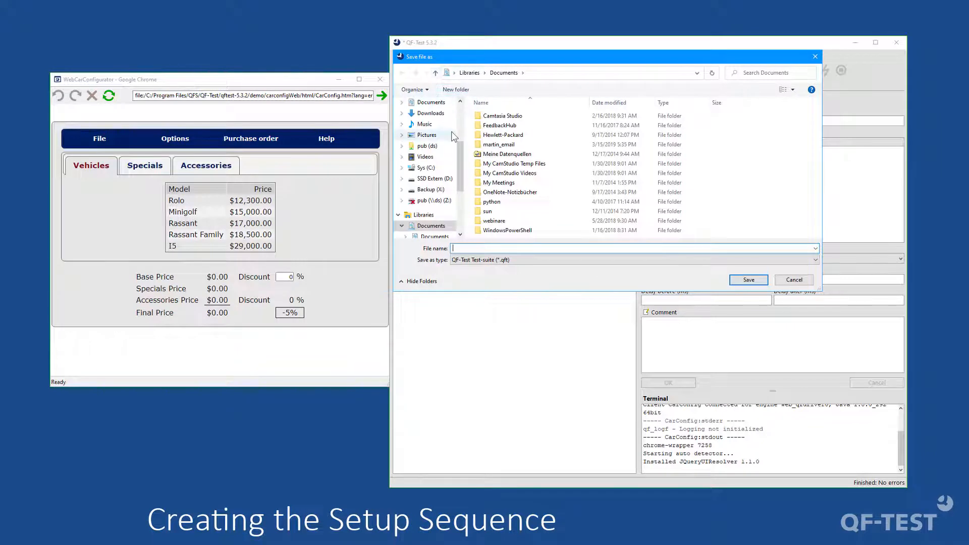
{"action": "left_click_drag", "start_coordinate": [459, 153], "coordinate": [460, 133]}
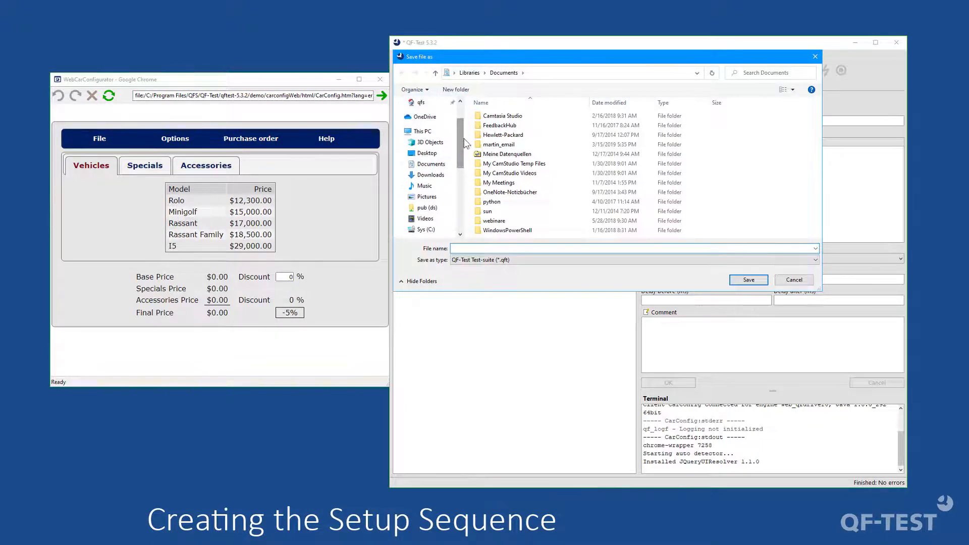
{"action": "left_click", "coordinate": [434, 154]}
{"action": "left_click", "coordinate": [477, 248]}
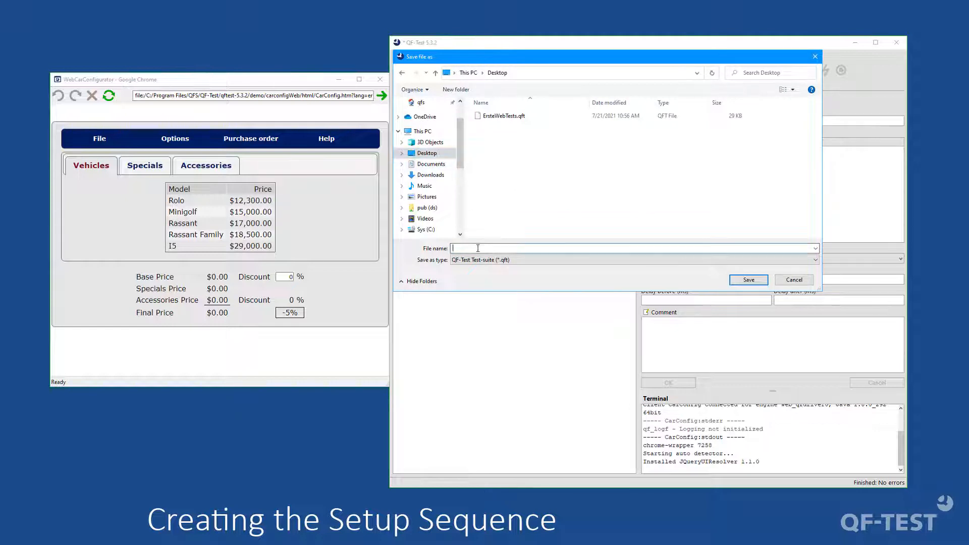
{"action": "type", "text": "FirstWebTests"}
{"action": "left_click", "coordinate": [749, 280]}
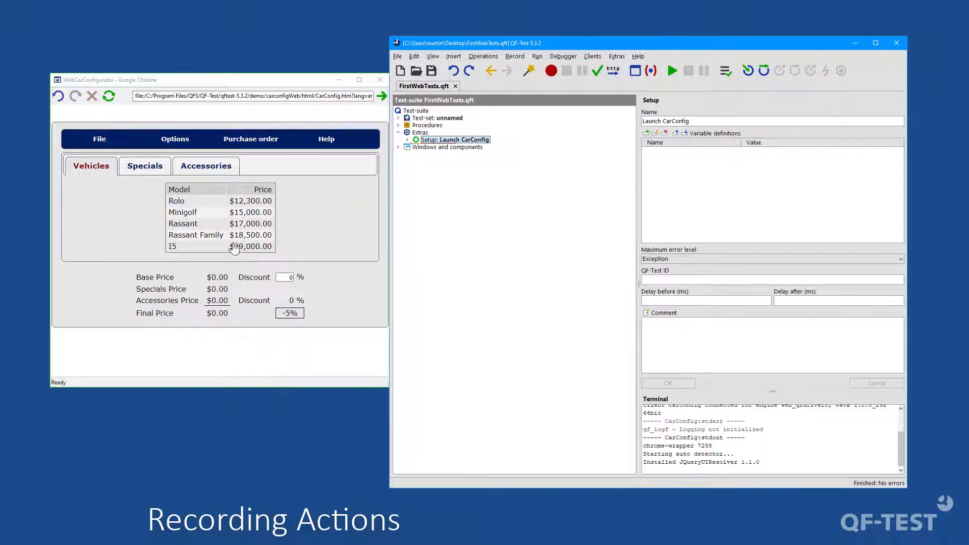
Step: Try out the I5 vehicle with the Jazz special model in the car configurator and reset the configuration
{"action": "left_click", "coordinate": [176, 248]}
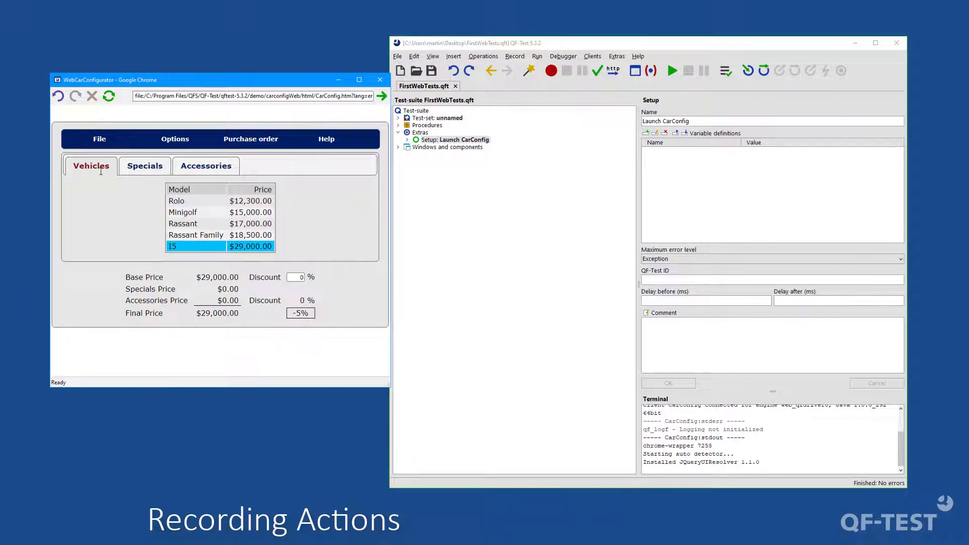
{"action": "left_click", "coordinate": [157, 169]}
{"action": "left_click", "coordinate": [160, 188]}
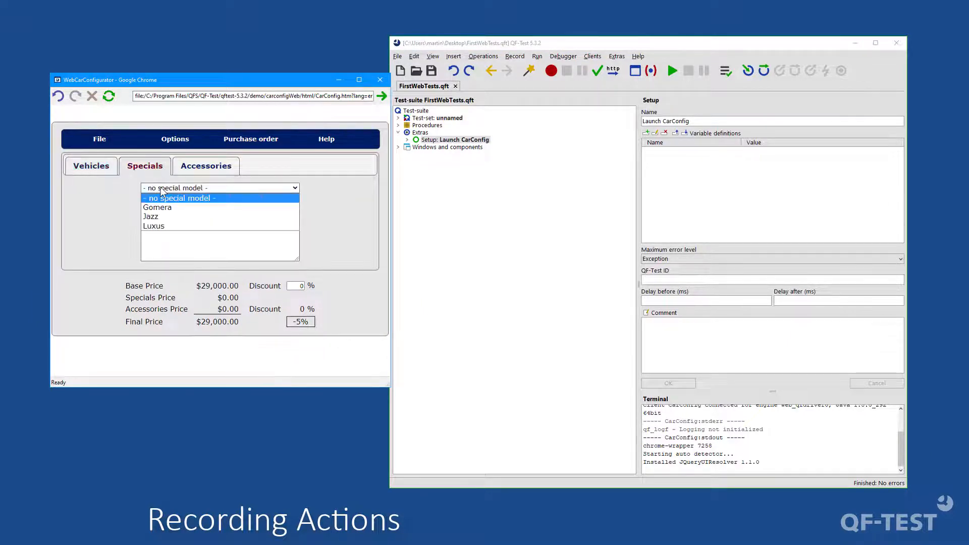
{"action": "left_click", "coordinate": [163, 217]}
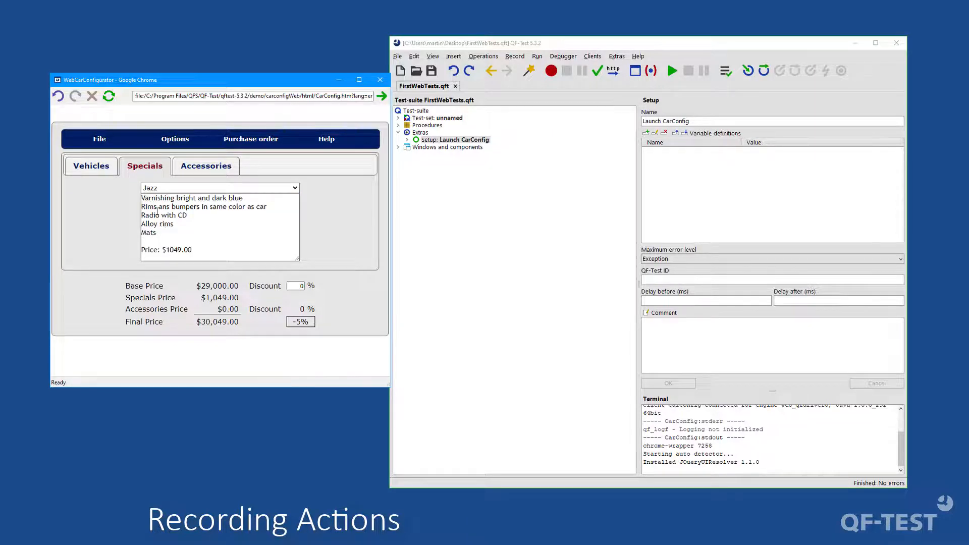
{"action": "left_click", "coordinate": [99, 141]}
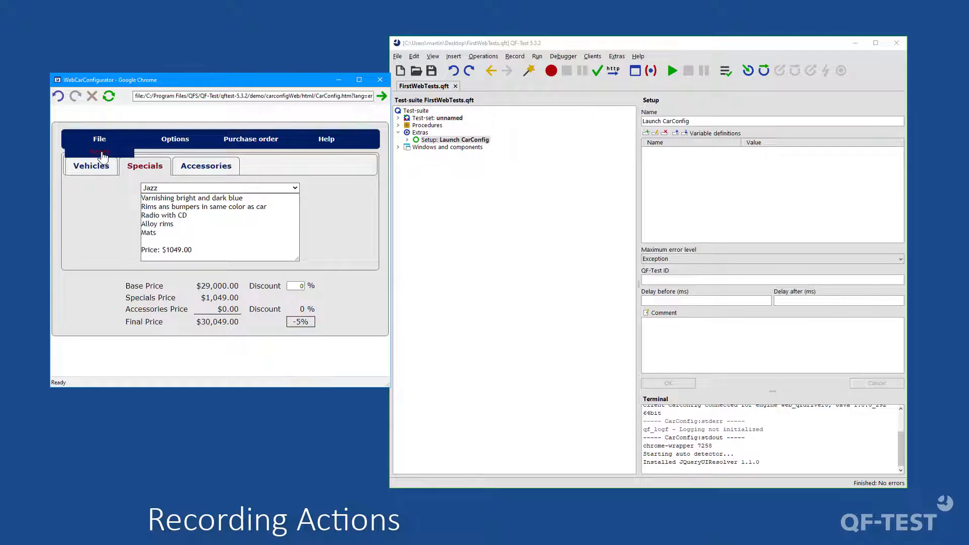
{"action": "left_click", "coordinate": [102, 156]}
{"action": "left_click", "coordinate": [94, 167]}
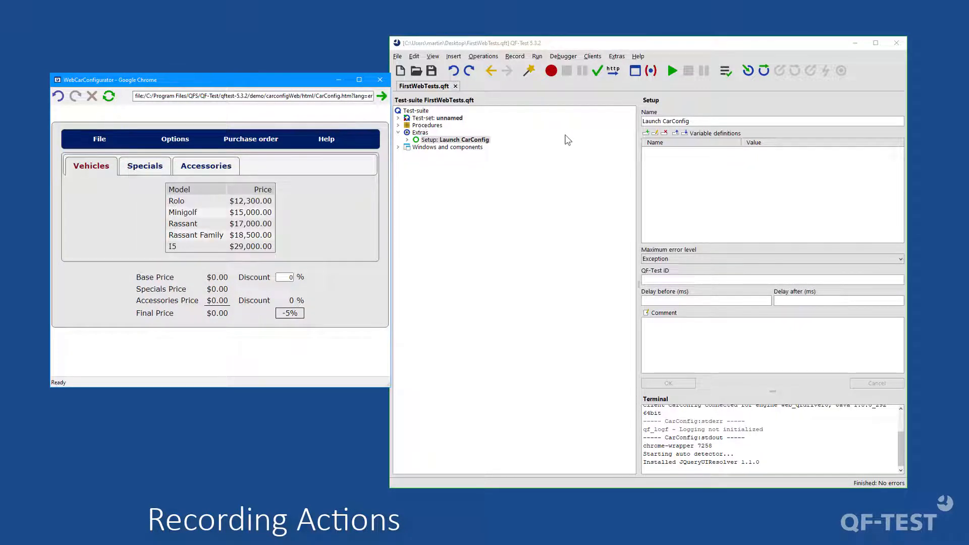
Step: Record a sequence that selects the I5 vehicle, picks the Jazz special model and returns to the Vehicles page
{"action": "left_click", "coordinate": [528, 146]}
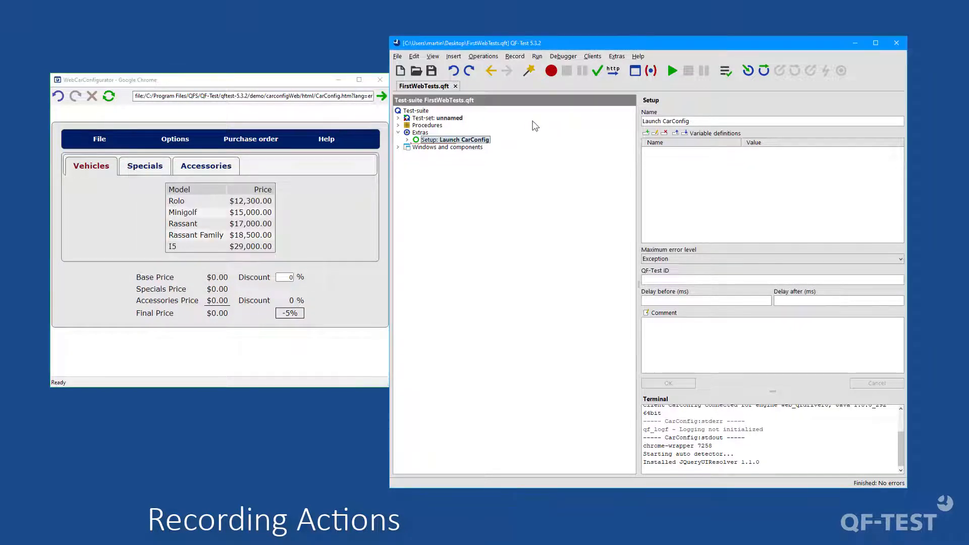
{"action": "left_click", "coordinate": [548, 73]}
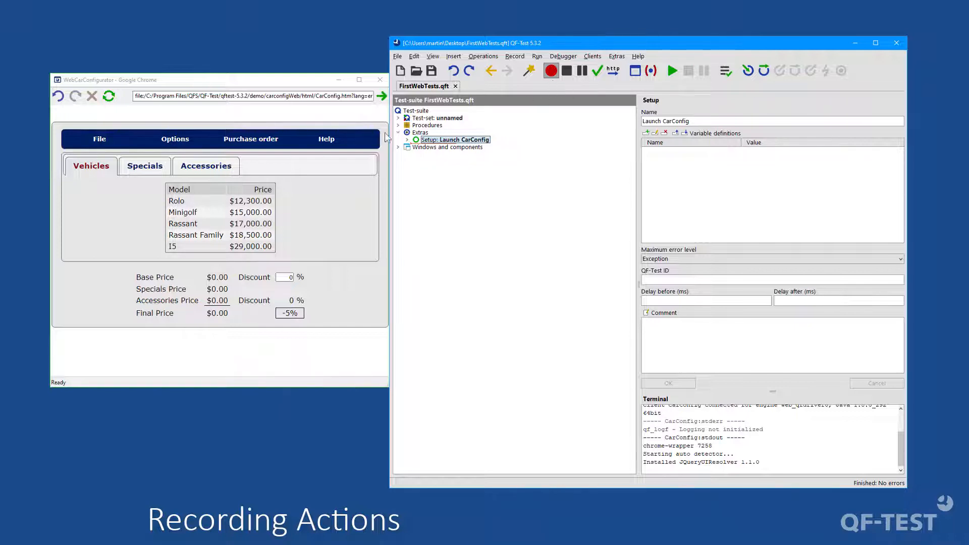
{"action": "left_click", "coordinate": [179, 246]}
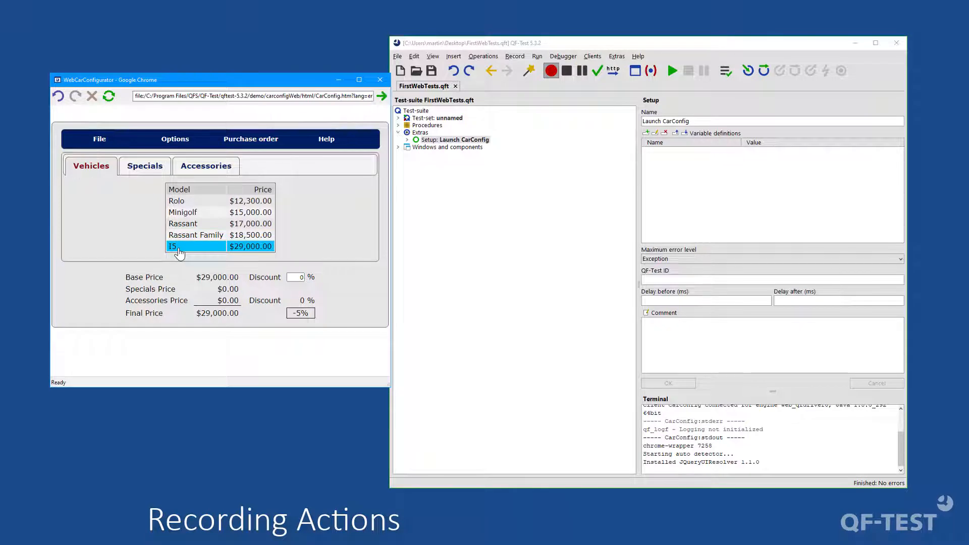
{"action": "left_click", "coordinate": [146, 170]}
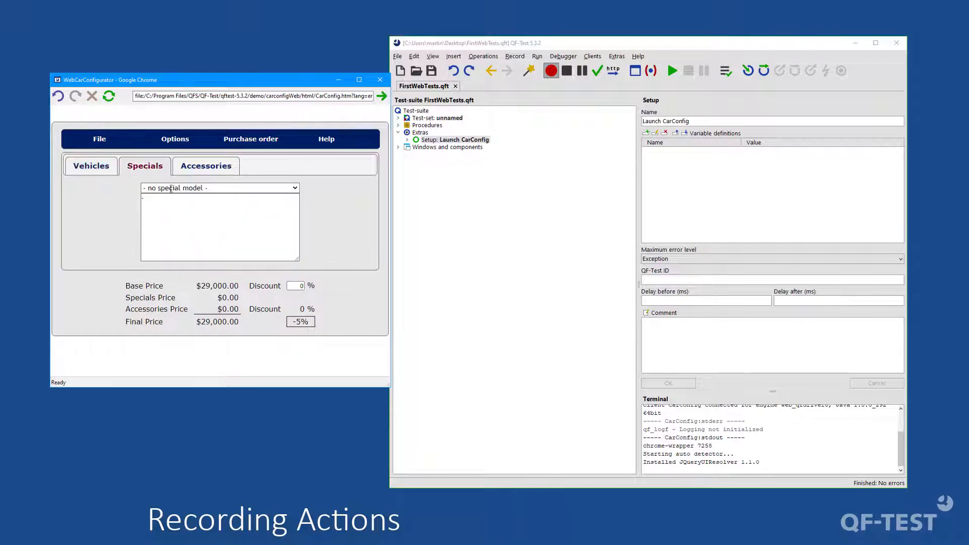
{"action": "left_click", "coordinate": [171, 189]}
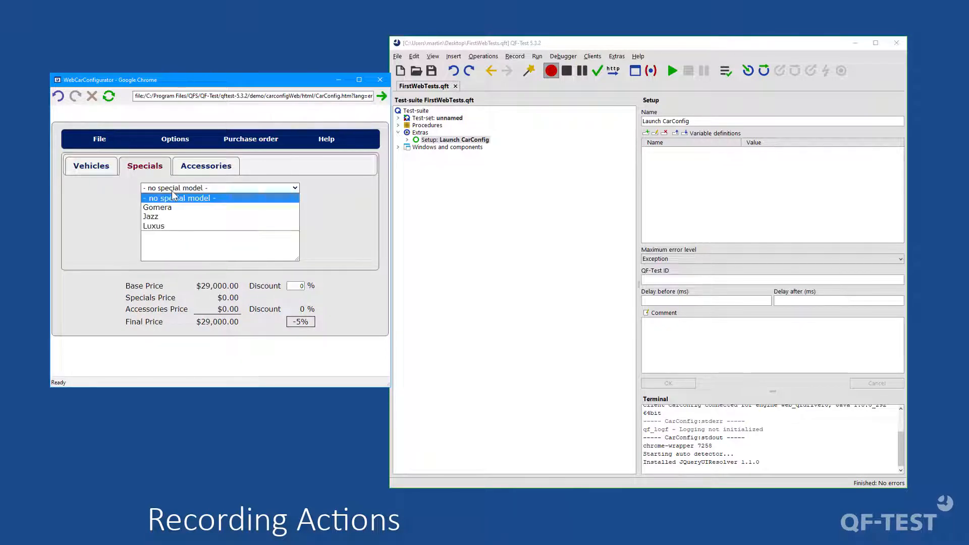
{"action": "left_click", "coordinate": [157, 216]}
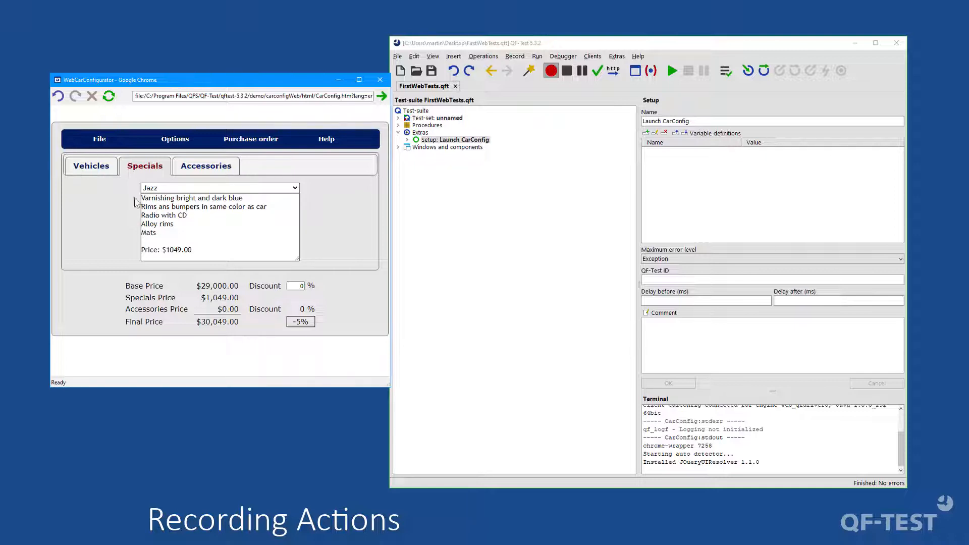
{"action": "left_click", "coordinate": [91, 166]}
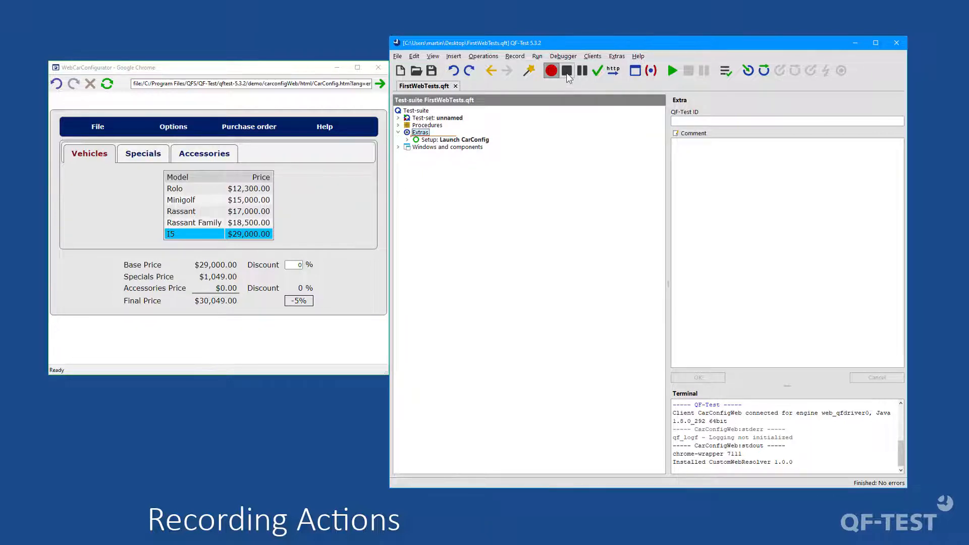
{"action": "left_click", "coordinate": [566, 73]}
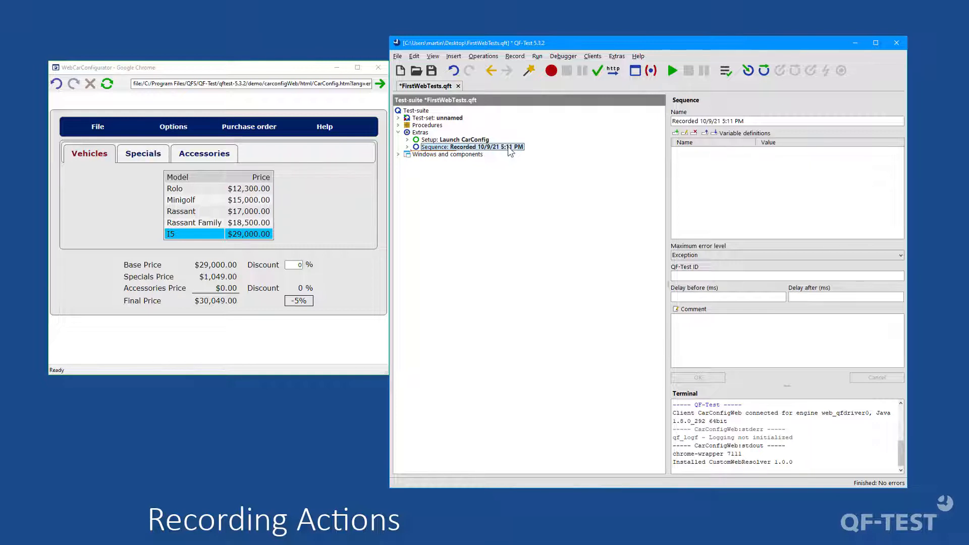
Step: Expand the recorded sequence, replay it and check the Specials page of the car configurator
{"action": "left_click", "coordinate": [407, 147]}
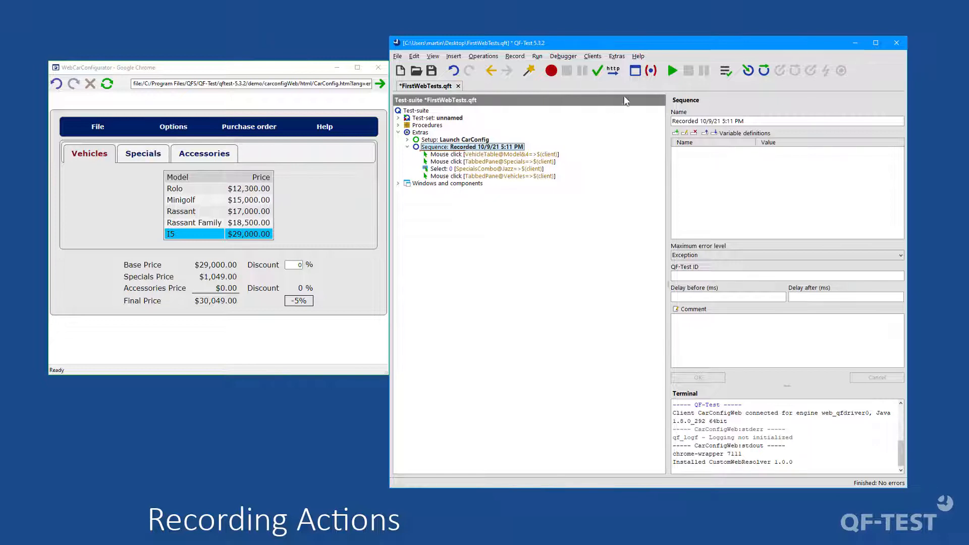
{"action": "left_click", "coordinate": [672, 70]}
{"action": "left_click", "coordinate": [144, 154]}
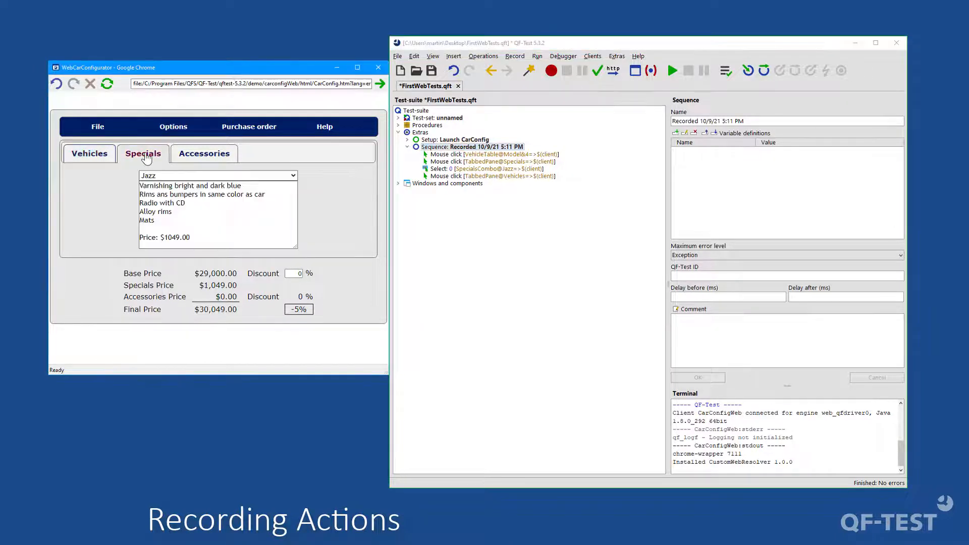
Step: Return the car configurator to the Vehicles page and rename the recorded sequence as "Select model I5 with special Jazz"
{"action": "left_click", "coordinate": [94, 160]}
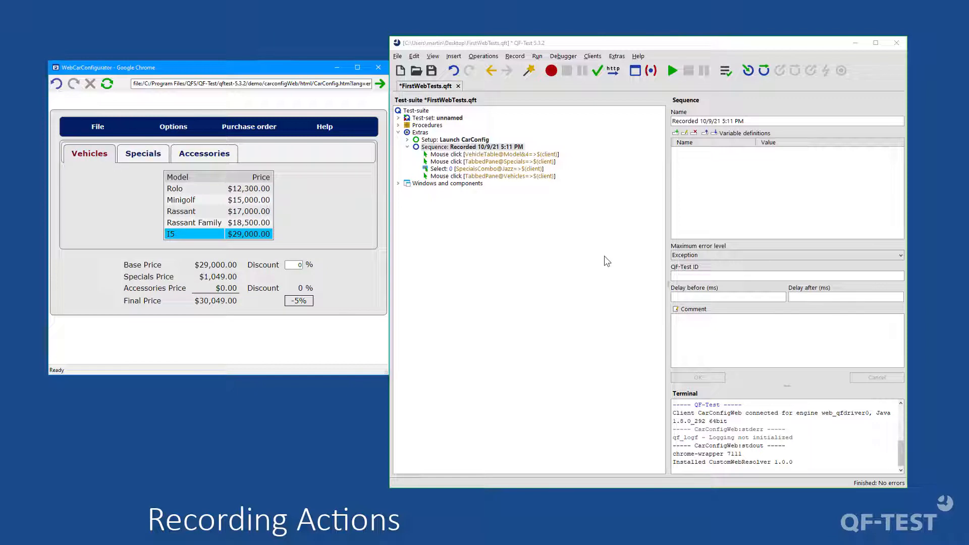
{"action": "left_click", "coordinate": [513, 147]}
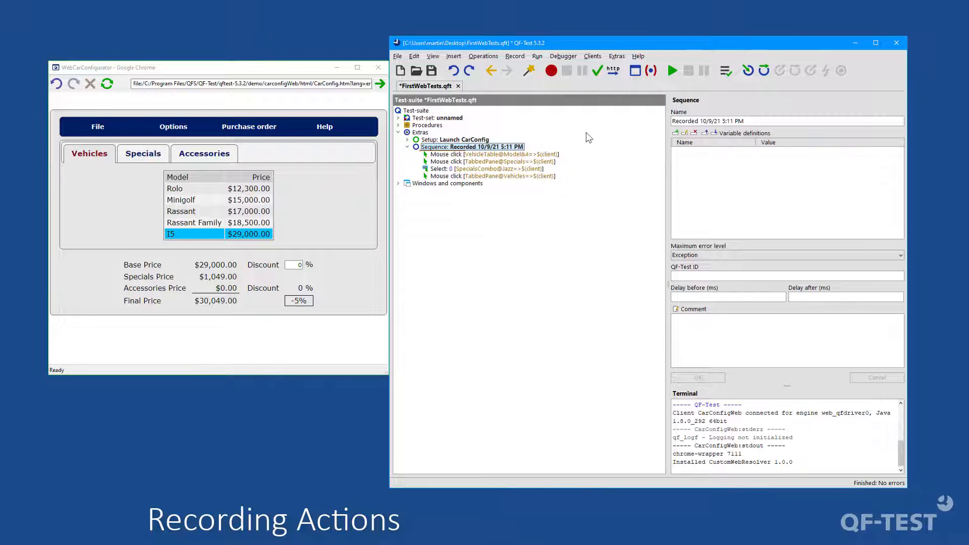
{"action": "left_click", "coordinate": [776, 123]}
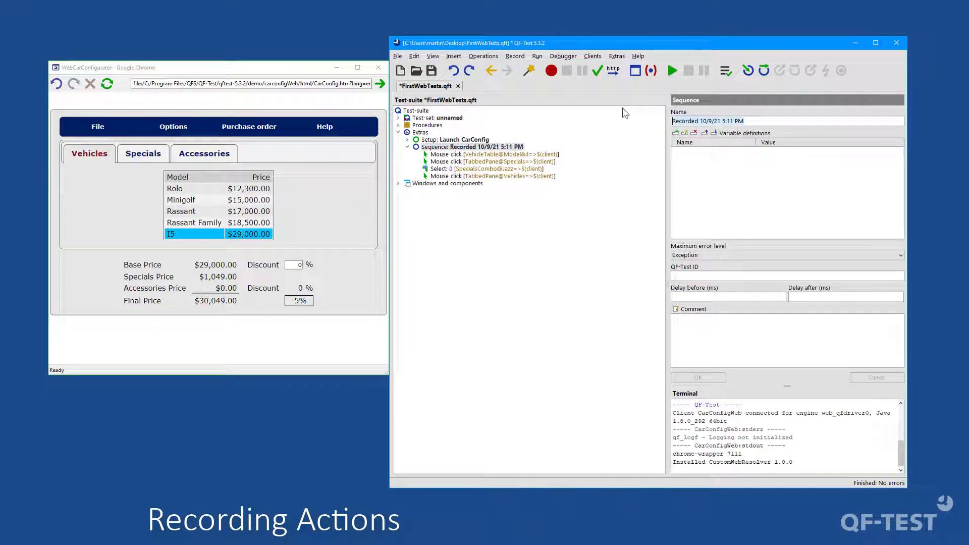
{"action": "type", "text": "Select "}
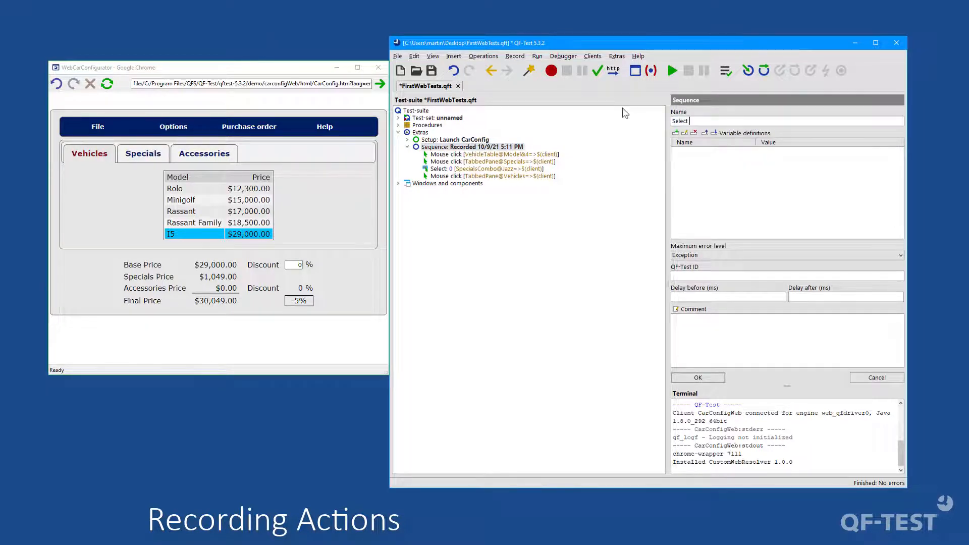
{"action": "type", "text": "model I5 with special Jazz"}
{"action": "left_click", "coordinate": [697, 379]}
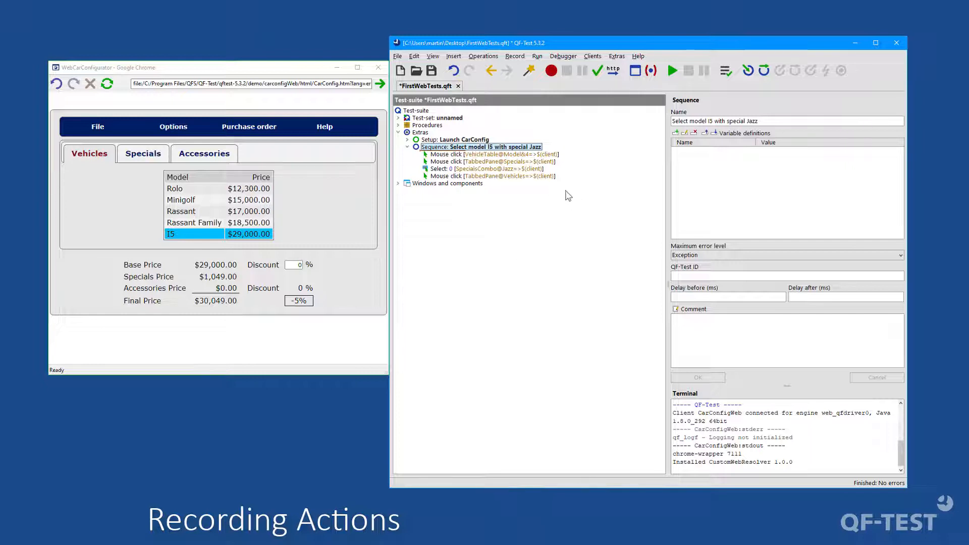
Step: Record a text check on the Final Price field of the car configurator and stop the recording
{"action": "left_click", "coordinate": [598, 74]}
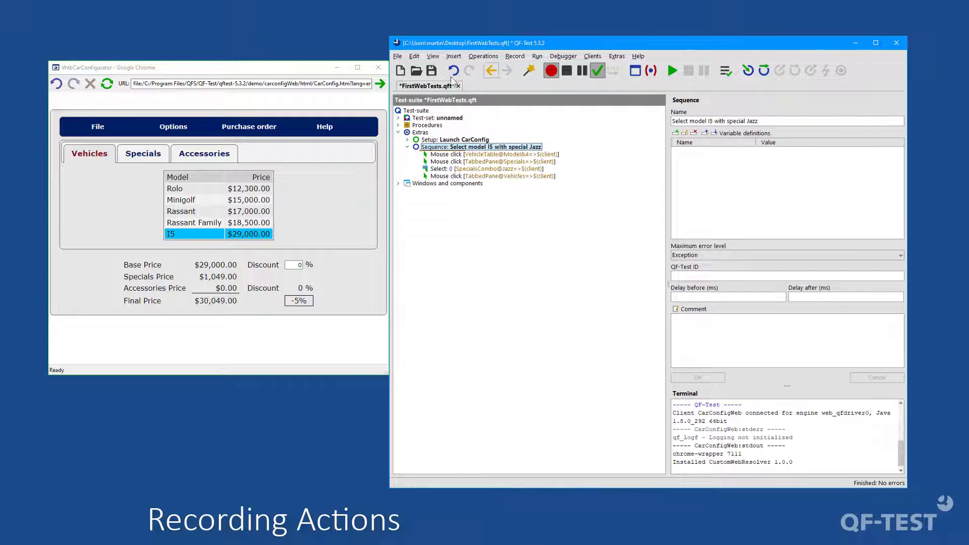
{"action": "left_click", "coordinate": [252, 67]}
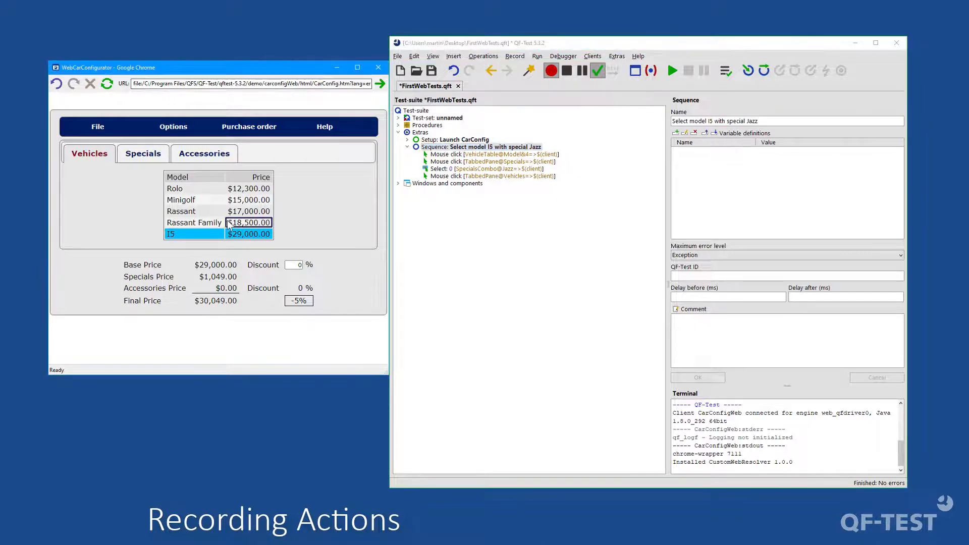
{"action": "right_click", "coordinate": [220, 305]}
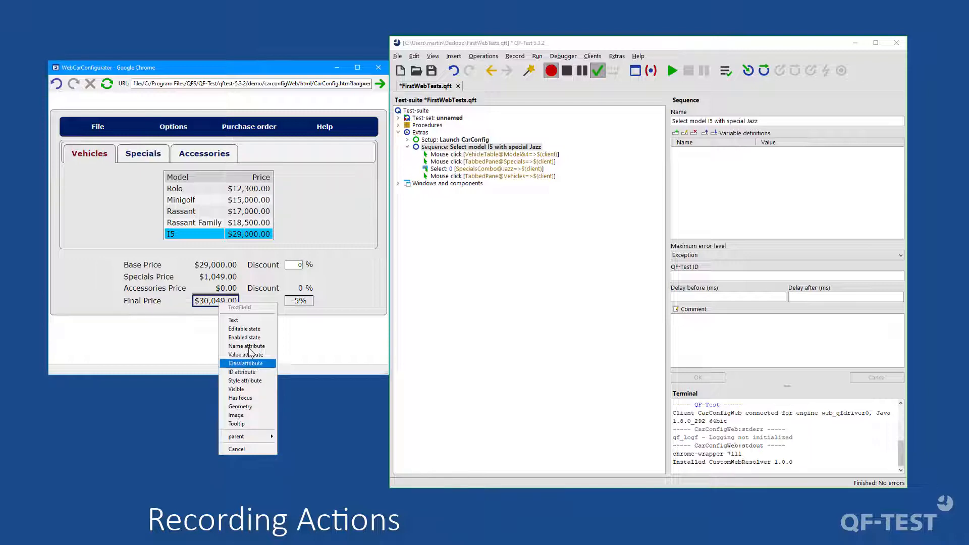
{"action": "left_click", "coordinate": [243, 321]}
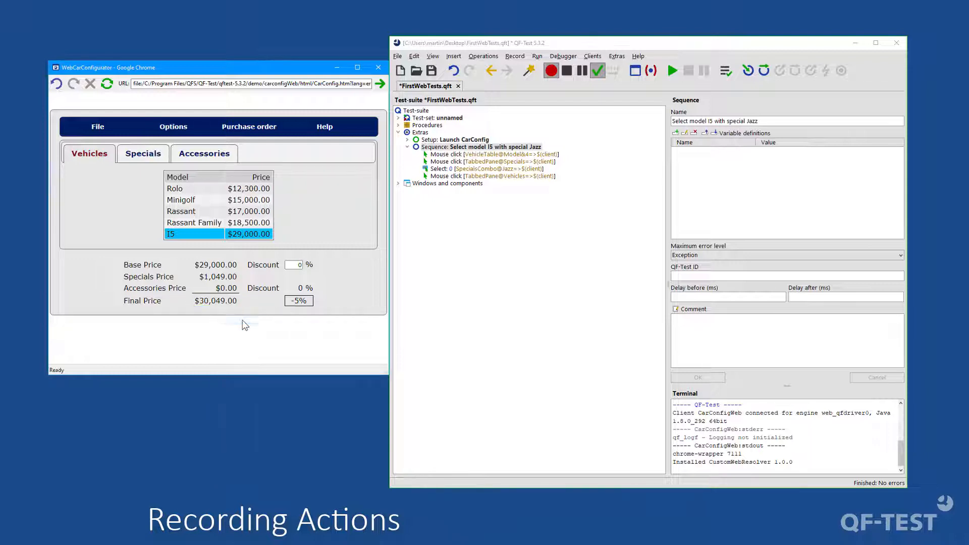
{"action": "left_click", "coordinate": [567, 70]}
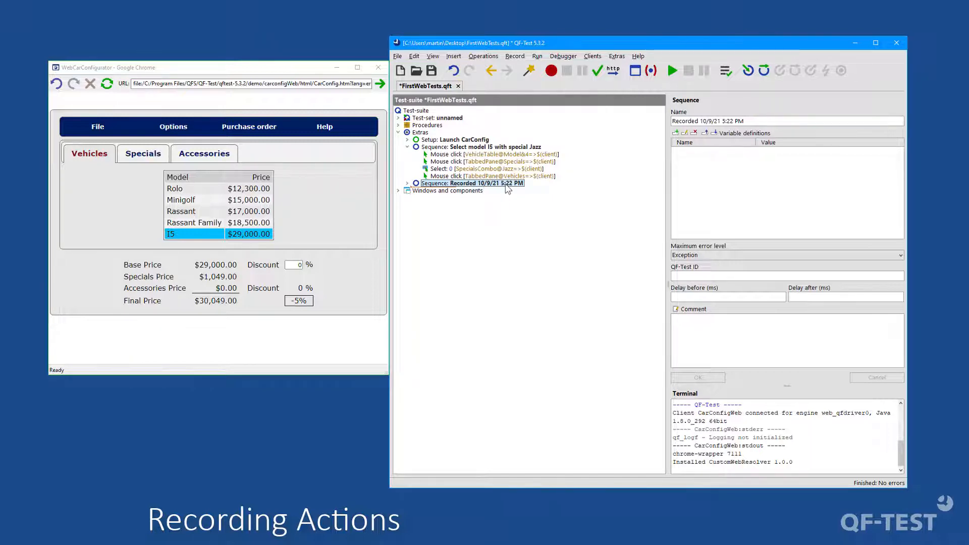
Step: Expand the newly recorded sequence, inspect its Check text node and request the help for the As regexp option
{"action": "left_click", "coordinate": [407, 183]}
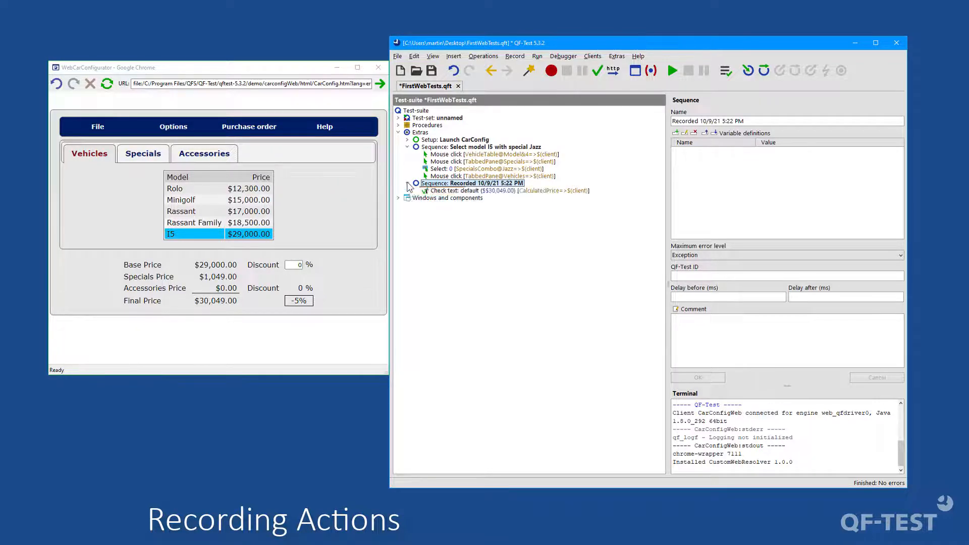
{"action": "left_click", "coordinate": [451, 190]}
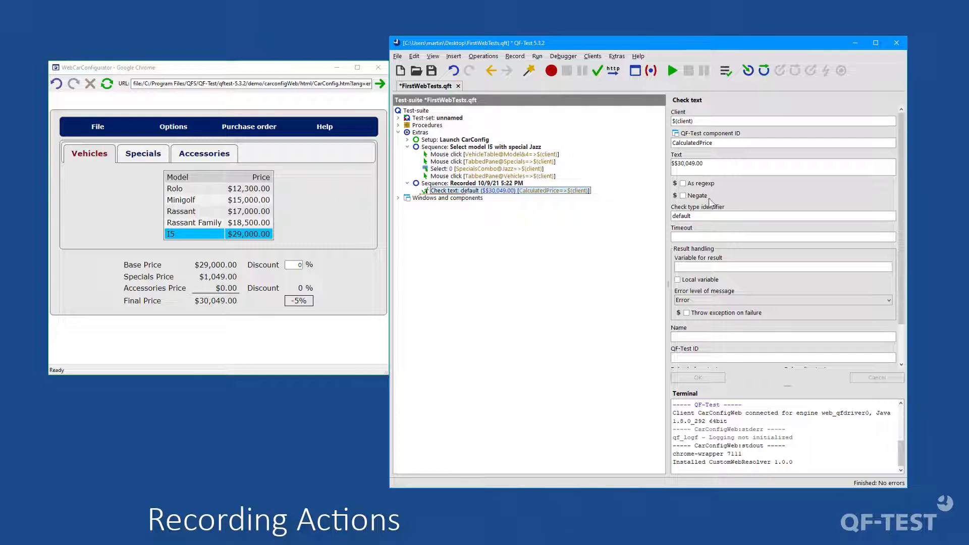
{"action": "right_click", "coordinate": [703, 183]}
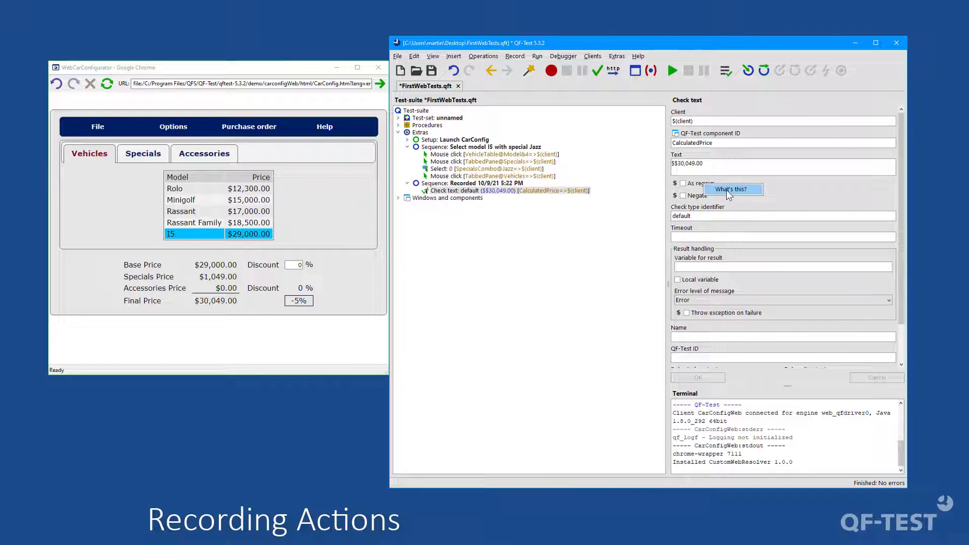
{"action": "left_click", "coordinate": [727, 190]}
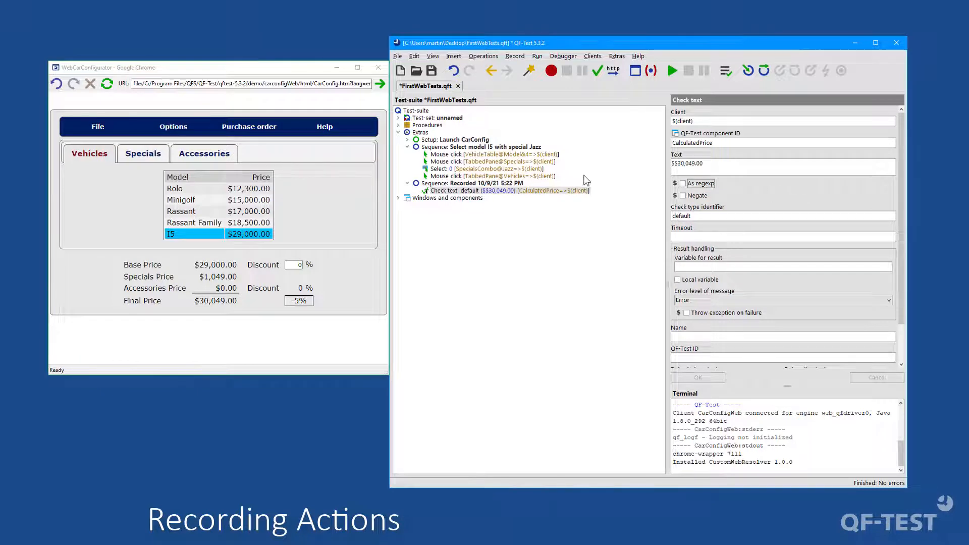
Step: Rename the sequence containing the text check as "Check final price" and replay it
{"action": "left_click", "coordinate": [508, 184]}
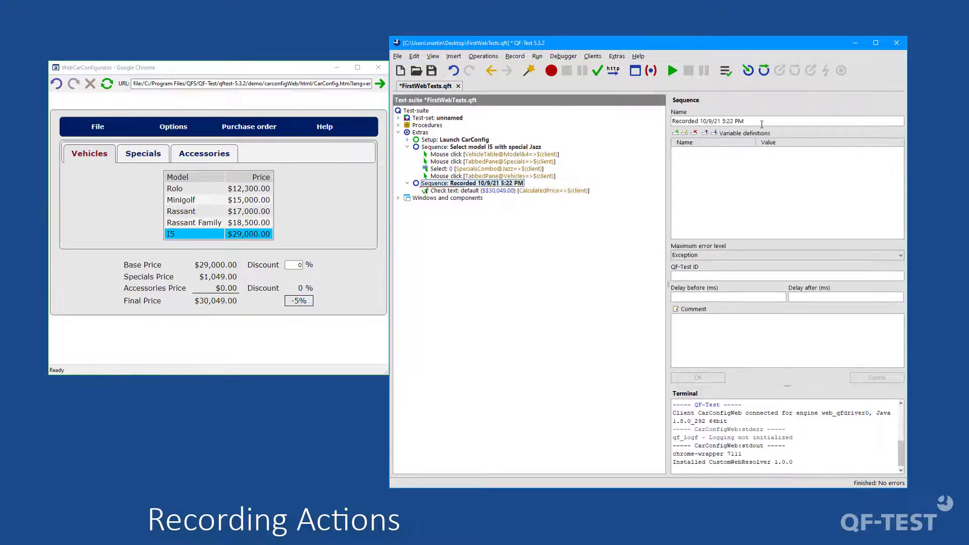
{"action": "left_click_drag", "start_coordinate": [762, 123], "coordinate": [615, 109]}
{"action": "type", "text": "Check finakl"}
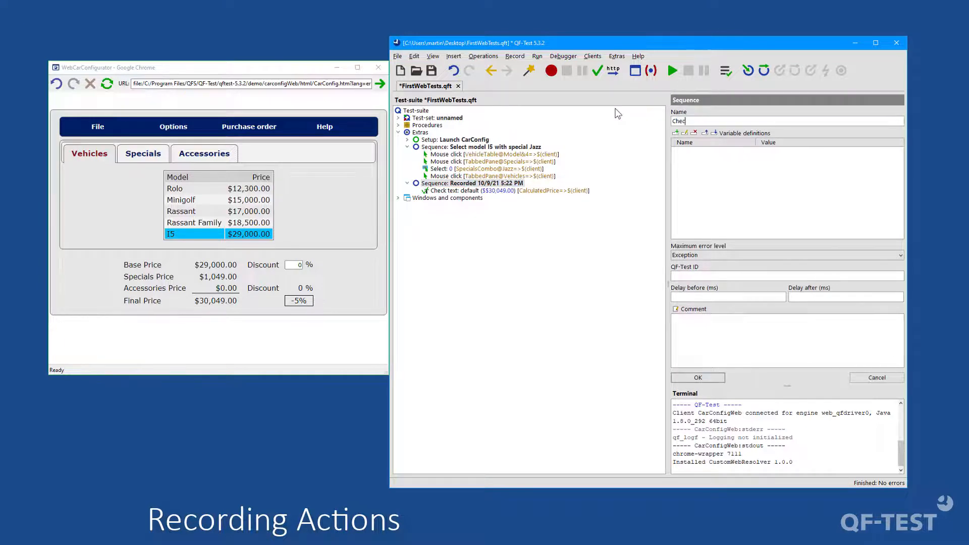
{"action": "key", "text": "BackSpace"}
{"action": "key", "text": "BackSpace"}
{"action": "key", "text": "BackSpace"}
{"action": "type", "text": "l price"}
{"action": "left_click", "coordinate": [706, 377]}
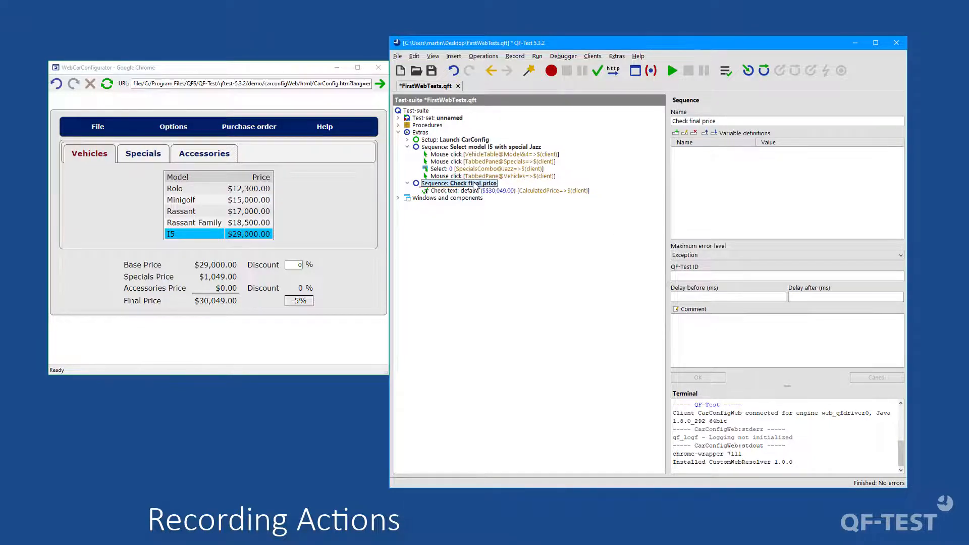
{"action": "left_click", "coordinate": [672, 71]}
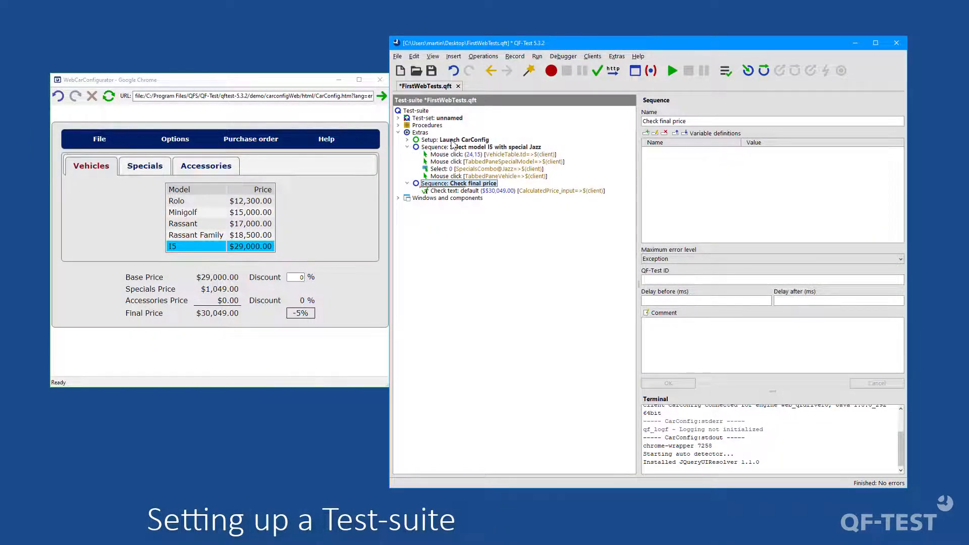
Step: Collapse both recorded sequences and examine the Test-set, Procedures, Extras and Windows and components nodes of the suite
{"action": "left_click", "coordinate": [407, 147]}
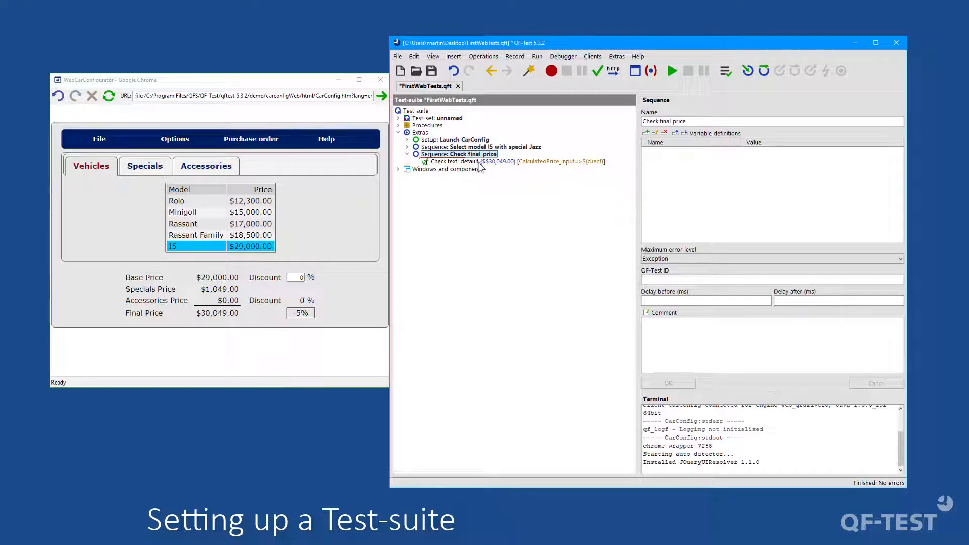
{"action": "left_click", "coordinate": [406, 154]}
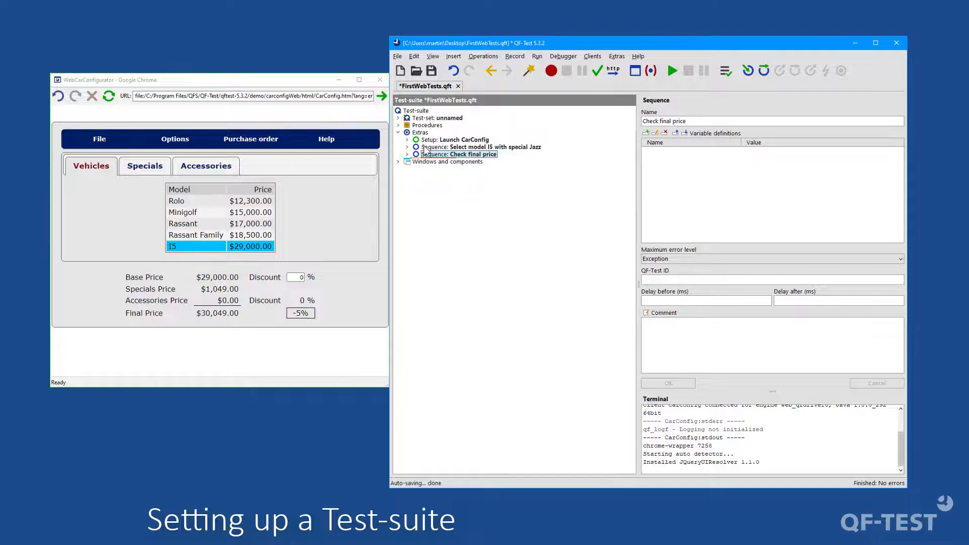
{"action": "left_click", "coordinate": [461, 119]}
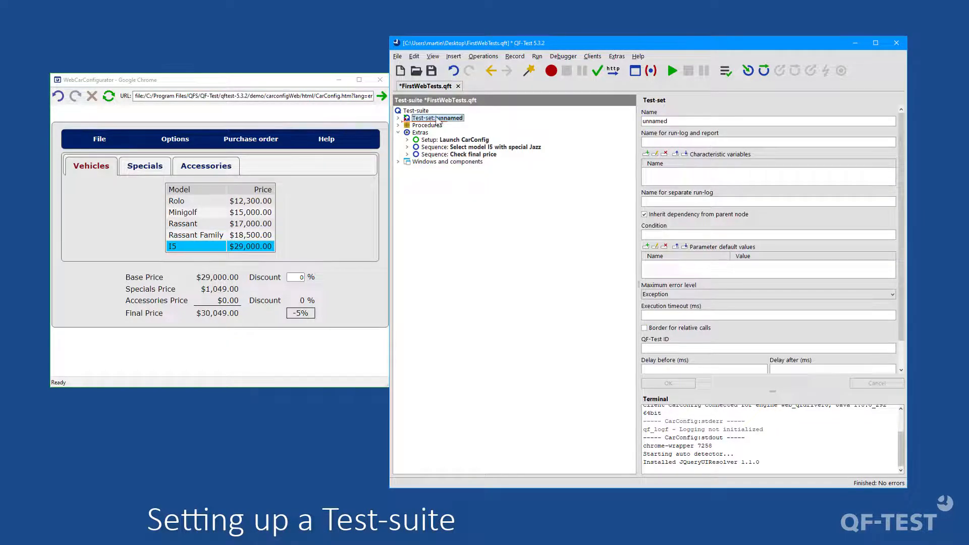
{"action": "left_click", "coordinate": [398, 118]}
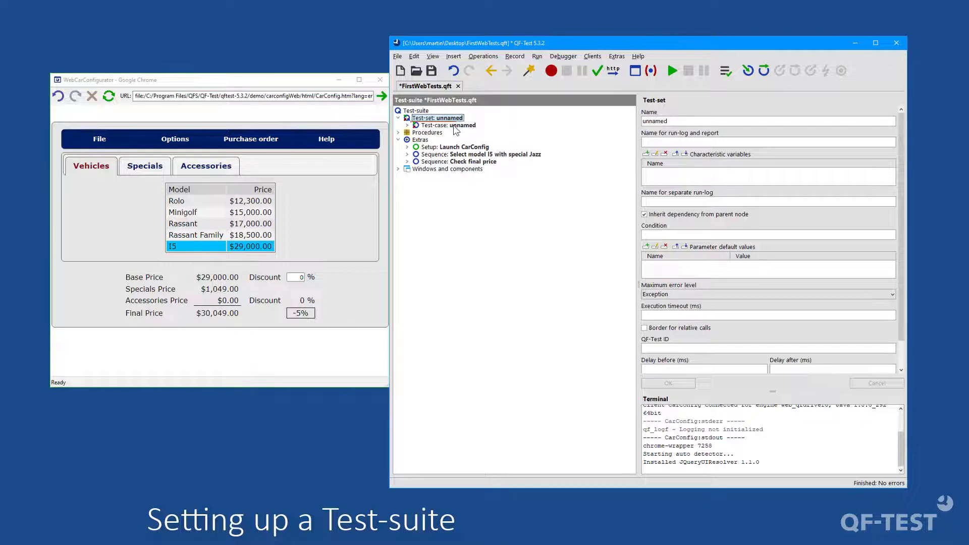
{"action": "left_click", "coordinate": [398, 118]}
{"action": "left_click", "coordinate": [427, 125]}
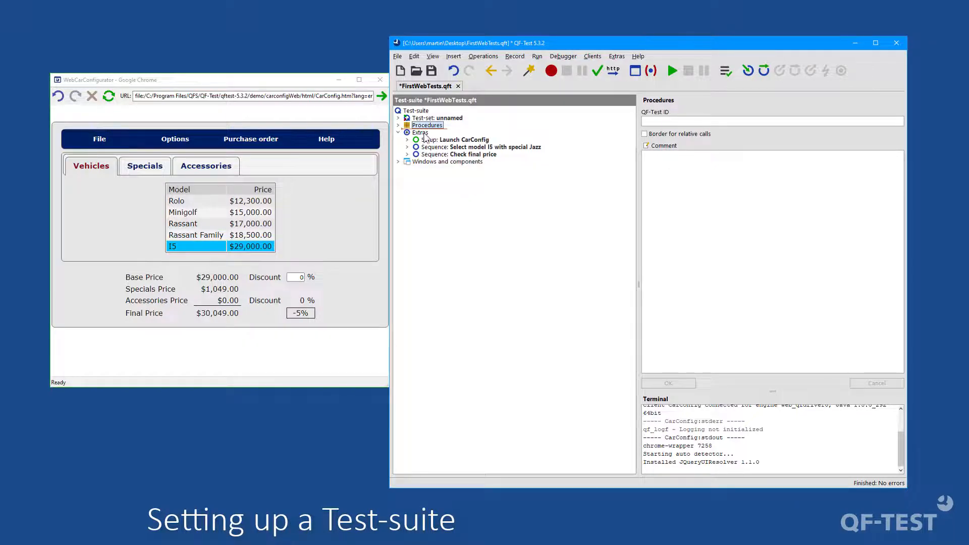
{"action": "left_click", "coordinate": [422, 133]}
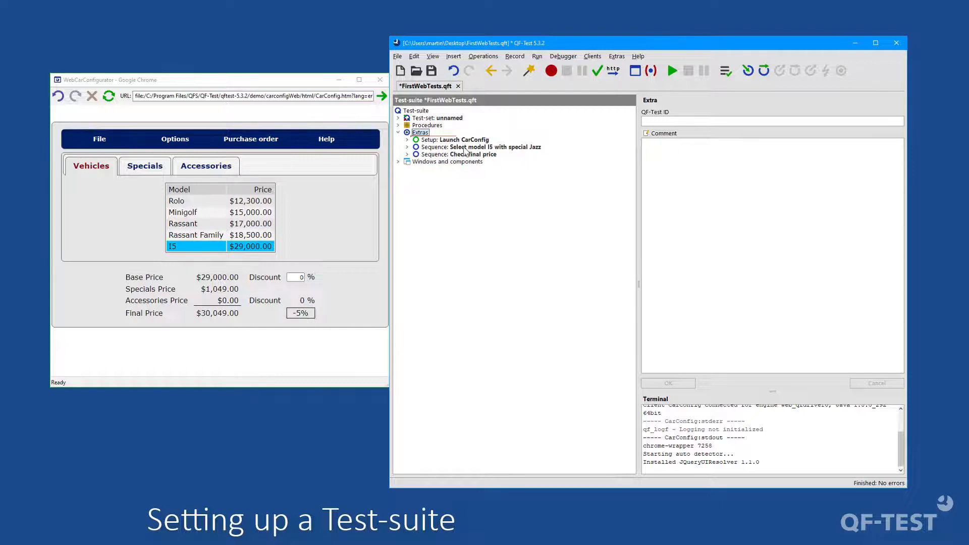
{"action": "left_click", "coordinate": [437, 162]}
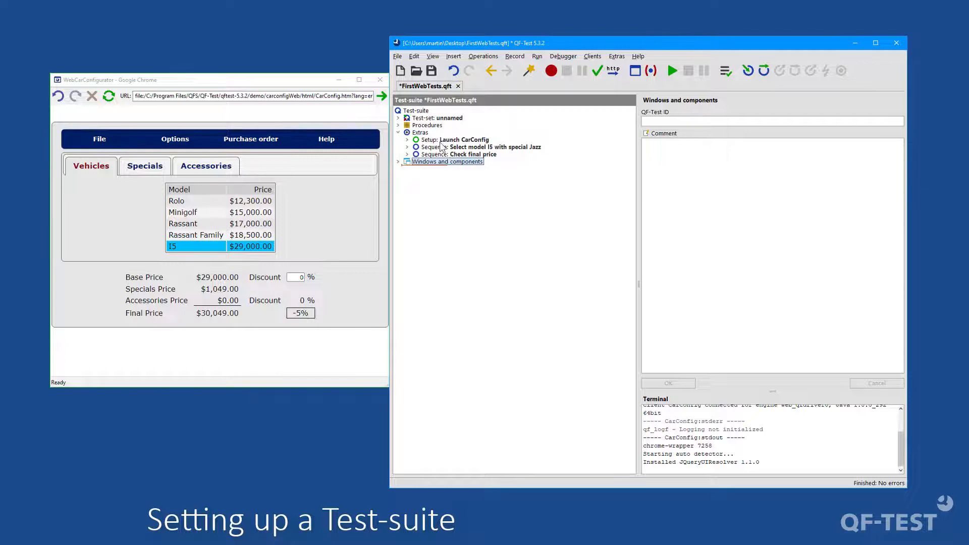
Step: Expand the unnamed test-set and move the Launch CarConfig setup from Extras into it, ahead of the test-case
{"action": "left_click", "coordinate": [399, 117]}
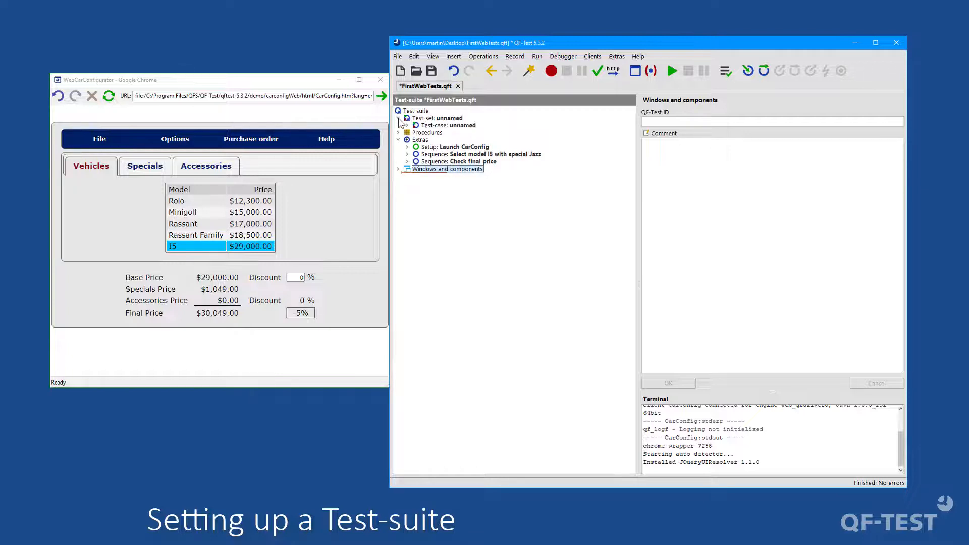
{"action": "left_click", "coordinate": [435, 127]}
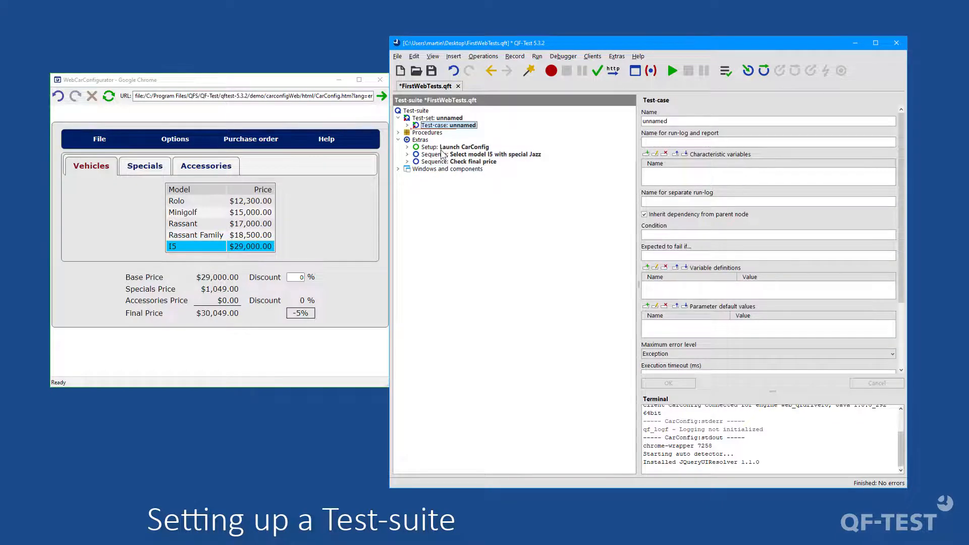
{"action": "left_click", "coordinate": [442, 147]}
{"action": "right_click", "coordinate": [442, 147]}
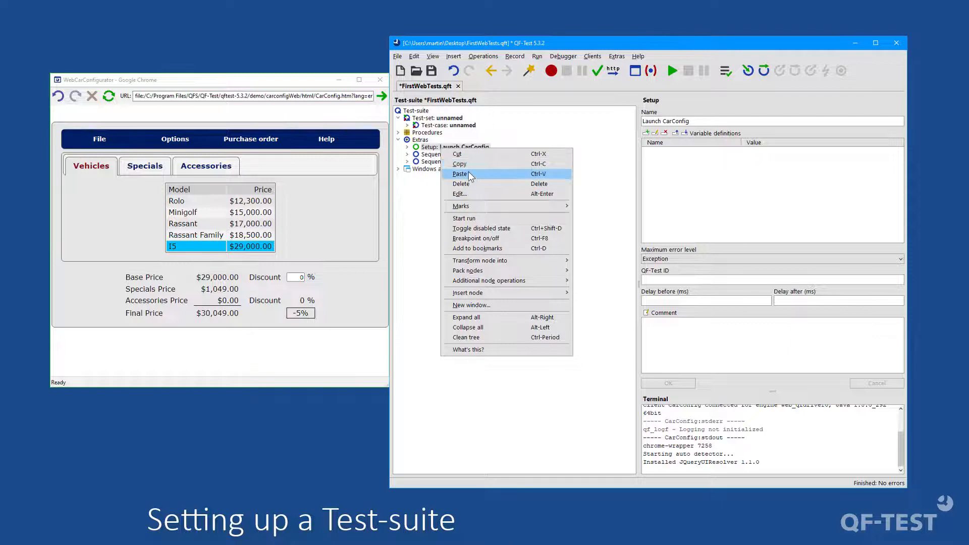
{"action": "left_click", "coordinate": [427, 150]}
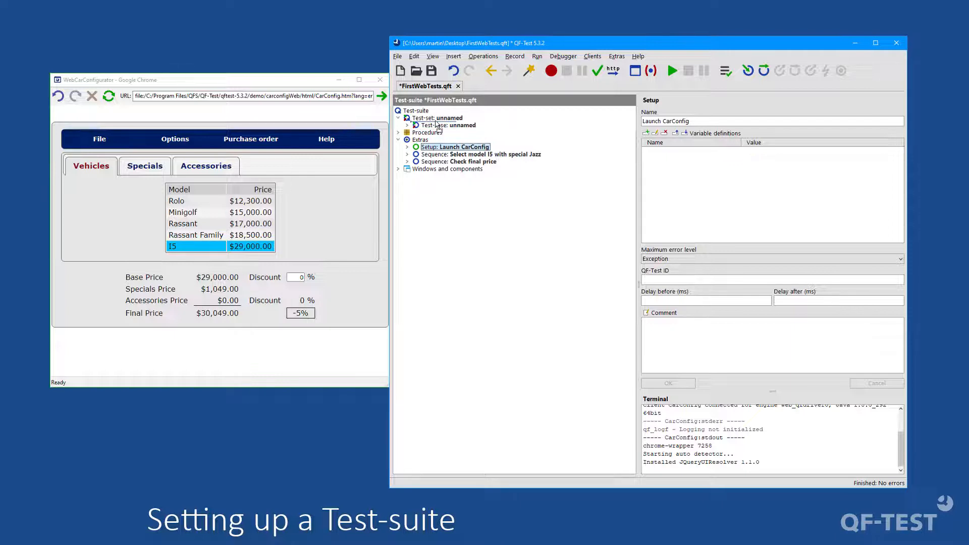
{"action": "left_click_drag", "start_coordinate": [437, 126], "coordinate": [438, 125]}
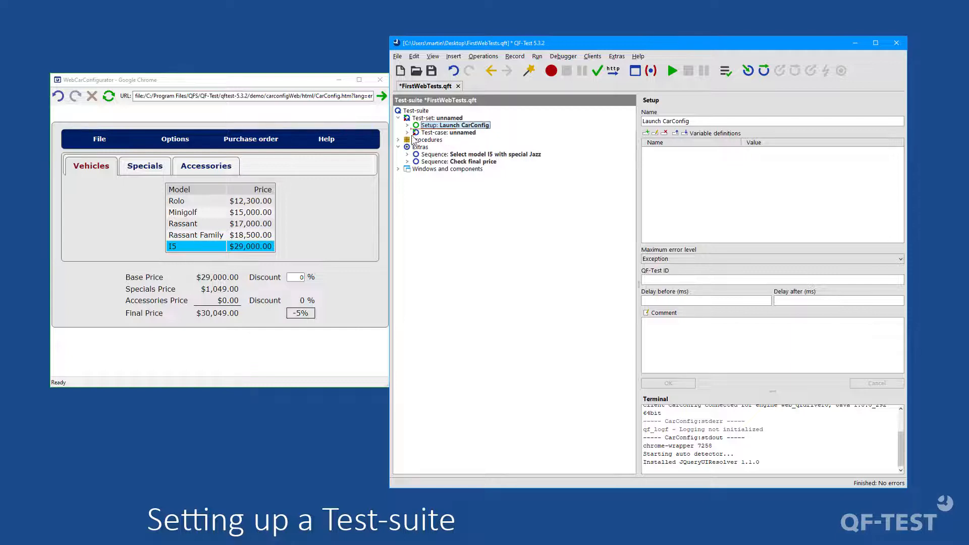
Step: Move the "Select model I5 with special Jazz" and "Check final price" sequences from Extras into the unnamed test-case and select that test-case
{"action": "left_click", "coordinate": [456, 161]}
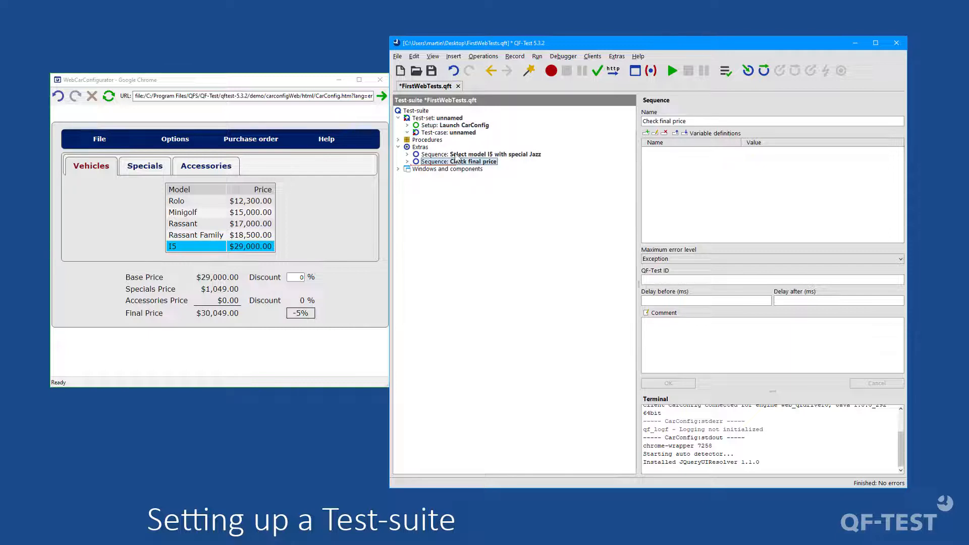
{"action": "left_click", "coordinate": [455, 156]}
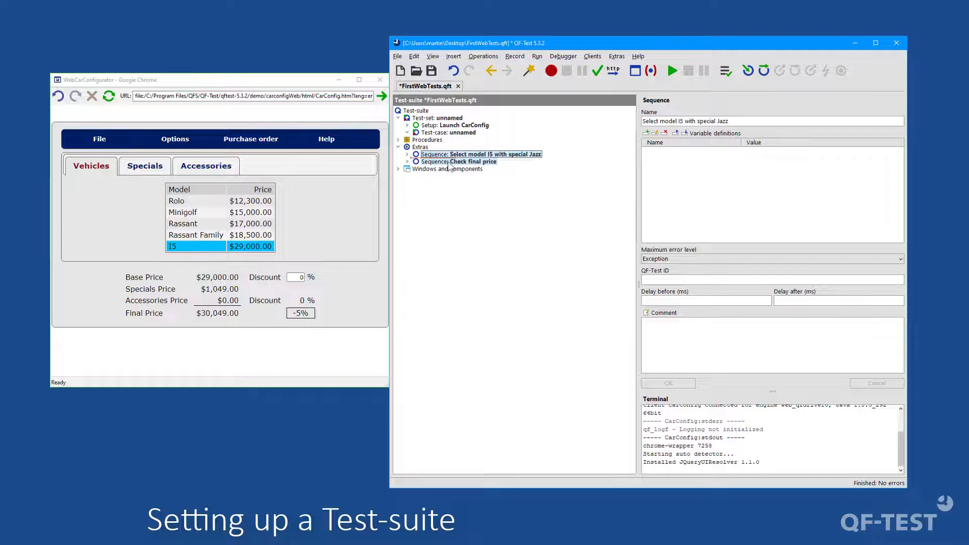
{"action": "left_click", "coordinate": [445, 162]}
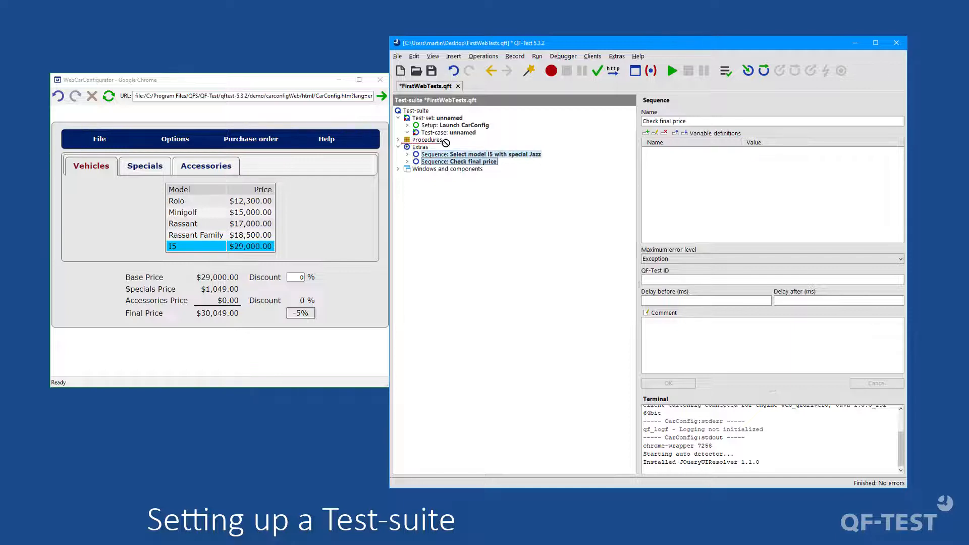
{"action": "left_click_drag", "start_coordinate": [445, 136], "coordinate": [447, 134]}
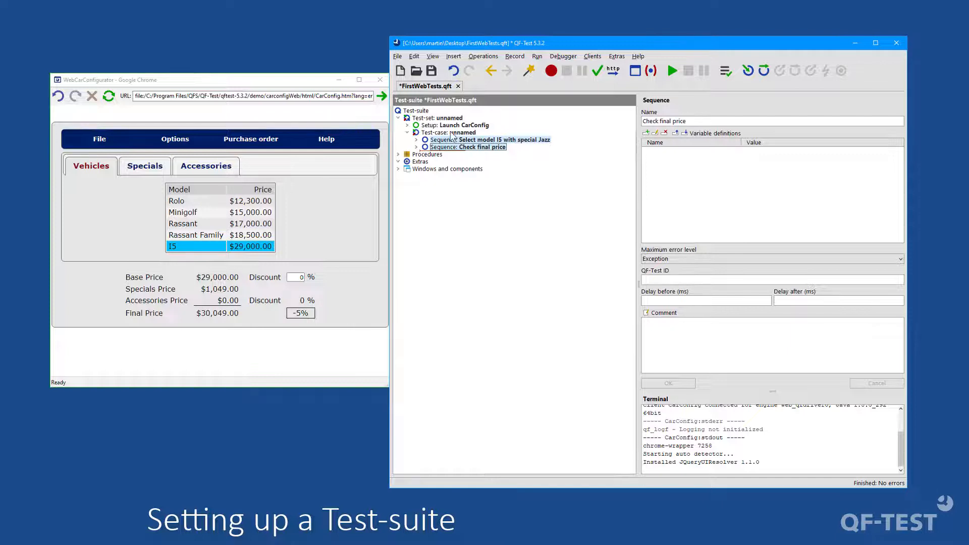
{"action": "left_click", "coordinate": [452, 134]}
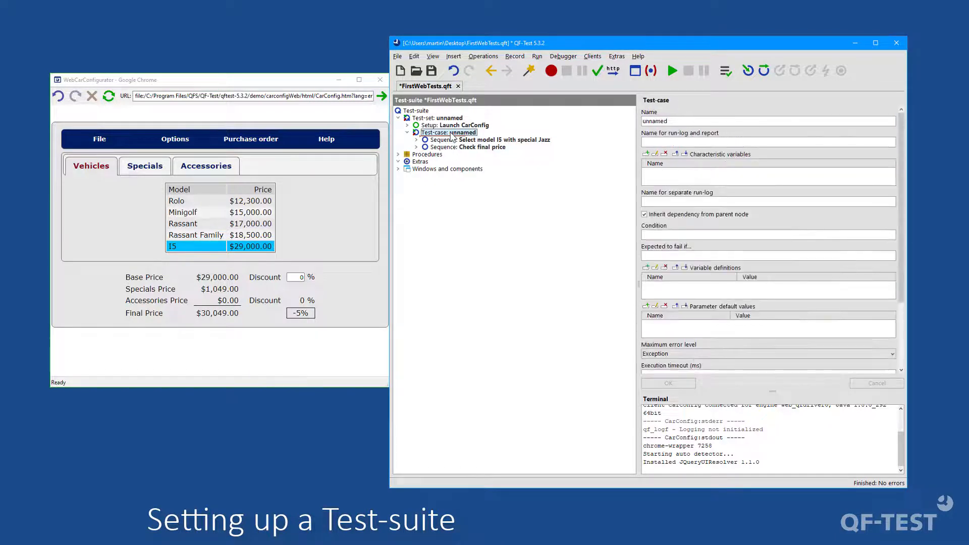
Step: Rename the unnamed test-set as "Demo tests"
{"action": "left_click", "coordinate": [431, 119]}
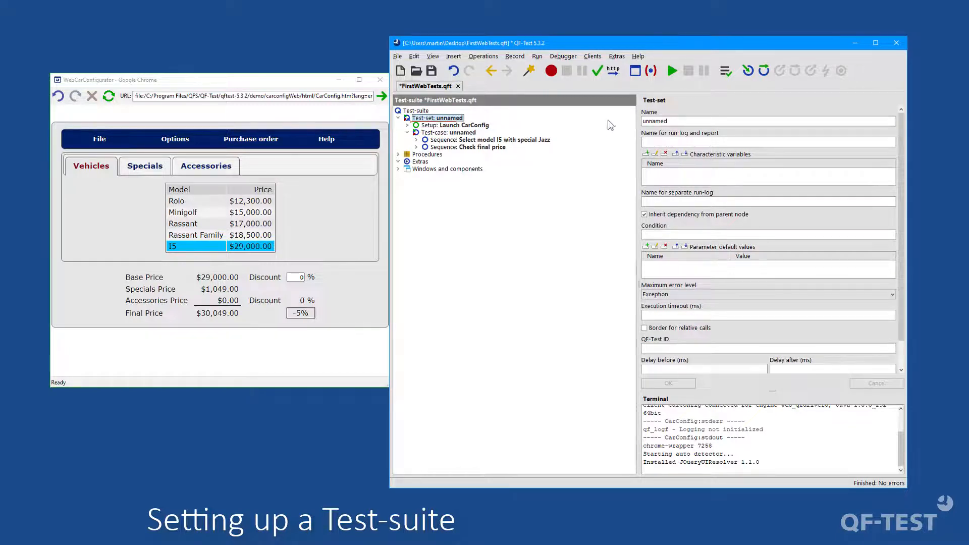
{"action": "left_click_drag", "start_coordinate": [675, 120], "coordinate": [639, 122]}
{"action": "type", "text": "Demo tests"}
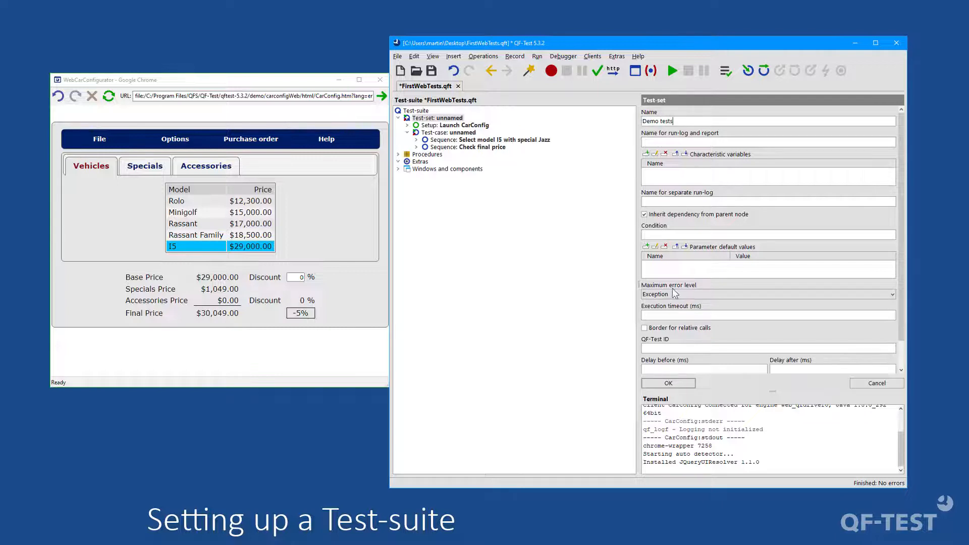
{"action": "left_click", "coordinate": [668, 384]}
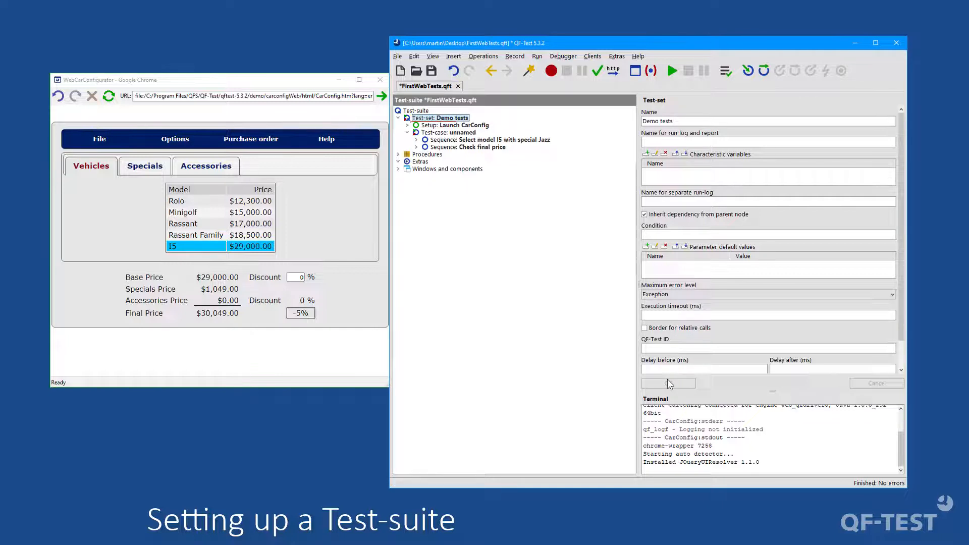
Step: Rename the unnamed test-case inside the Demo tests test-set as "Select vehicle"
{"action": "left_click", "coordinate": [441, 133]}
{"action": "left_click", "coordinate": [684, 121]}
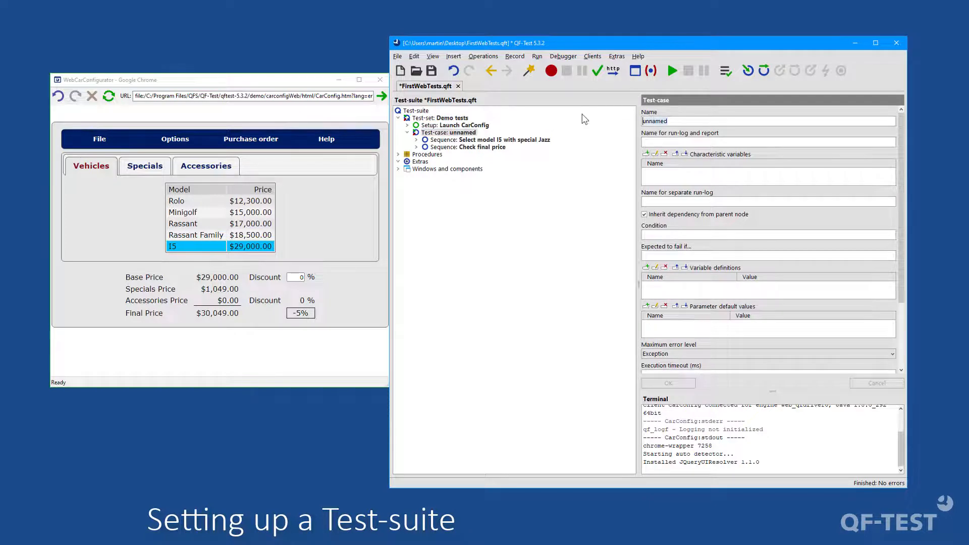
{"action": "type", "text": "Select vehicle"}
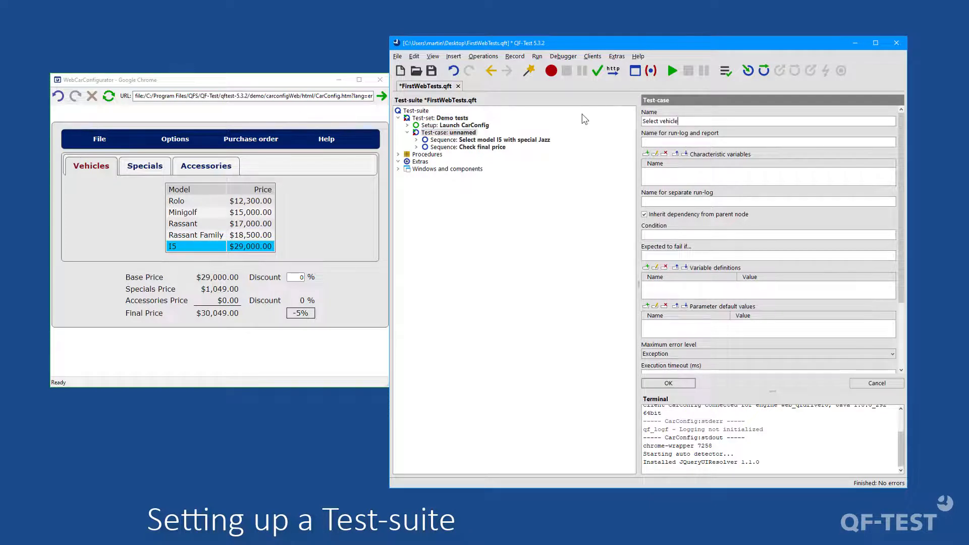
{"action": "left_click", "coordinate": [674, 383]}
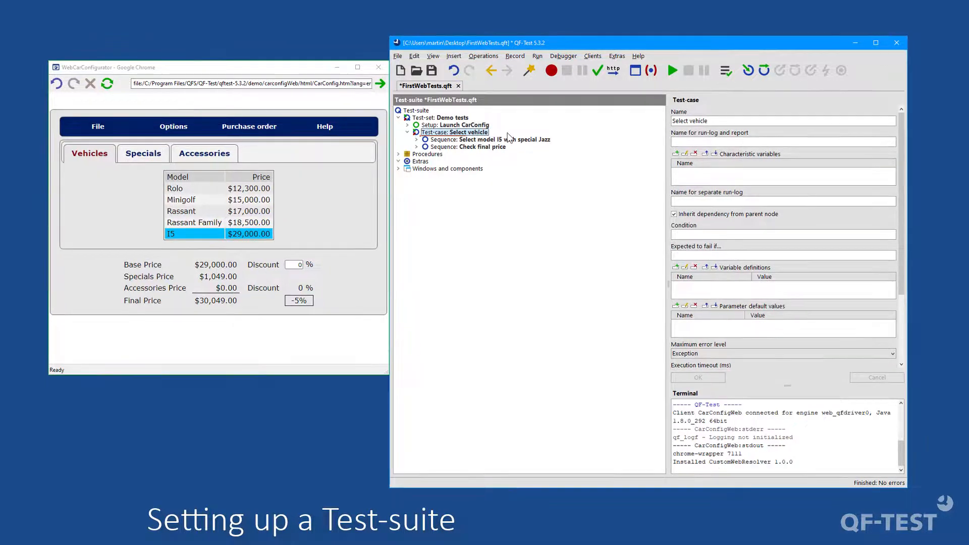
Step: Transform the "Select model I5 with special Jazz" sequence in the Select vehicle test-case into a test-step
{"action": "left_click", "coordinate": [502, 141]}
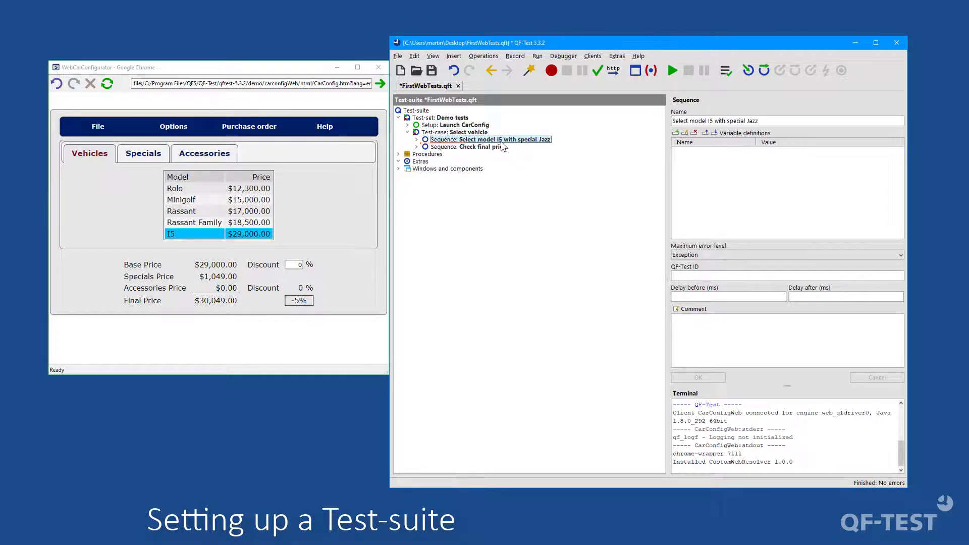
{"action": "right_click", "coordinate": [503, 146]}
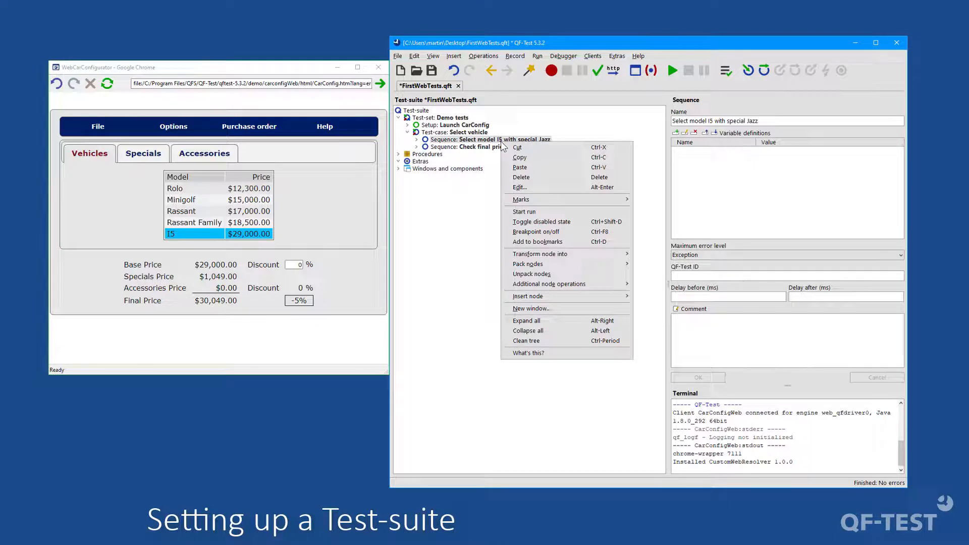
{"action": "mouse_move", "coordinate": [582, 255]}
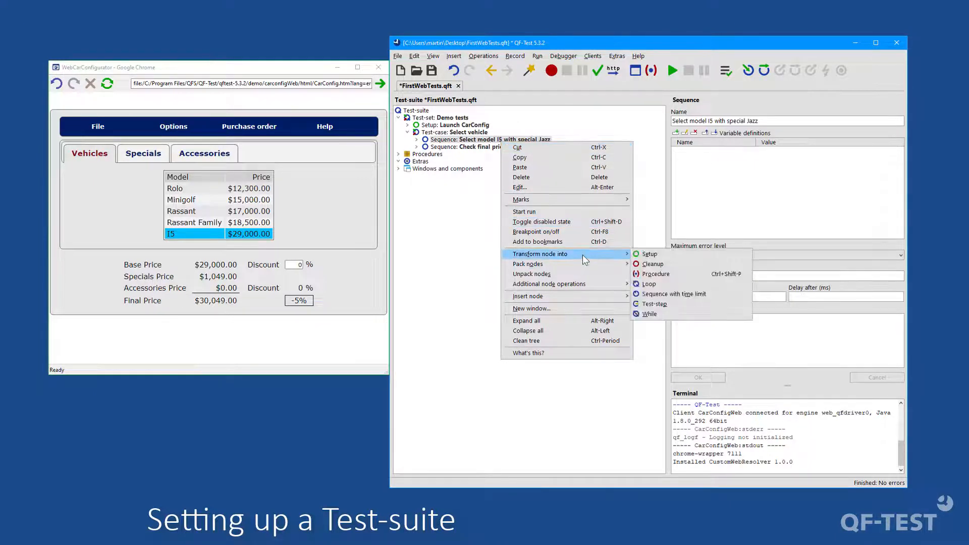
{"action": "left_click", "coordinate": [674, 304]}
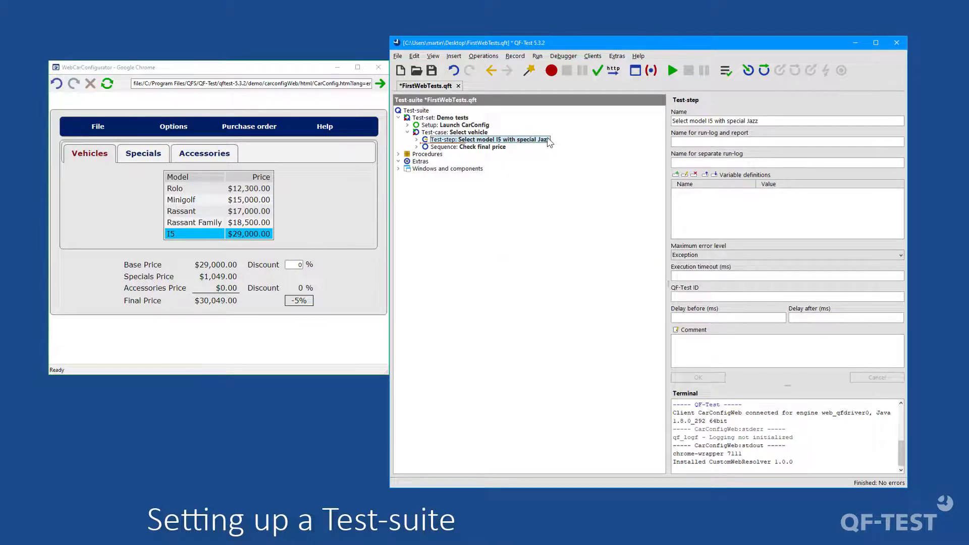
{"action": "left_click", "coordinate": [415, 140]}
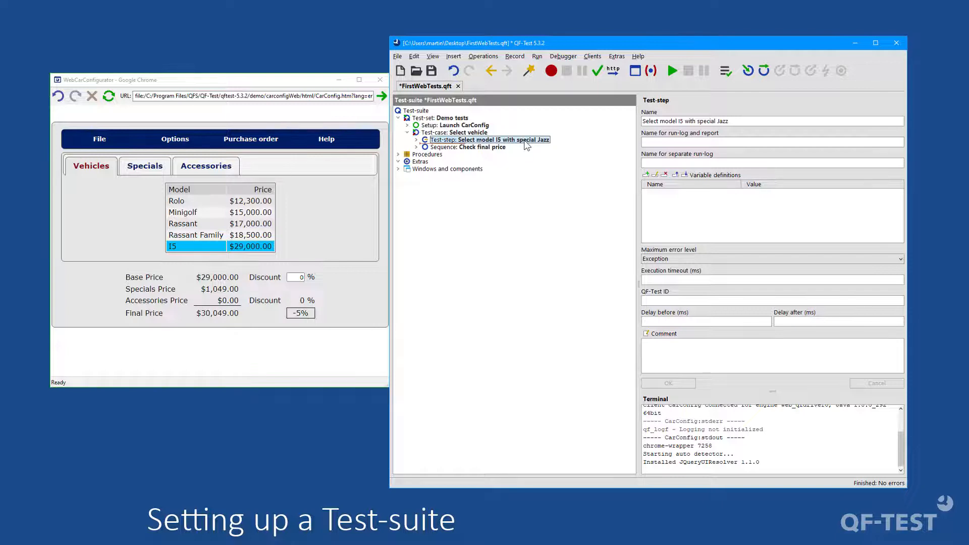
Step: Transform the "Check final price" sequence into a test-step as well
{"action": "left_click", "coordinate": [468, 147]}
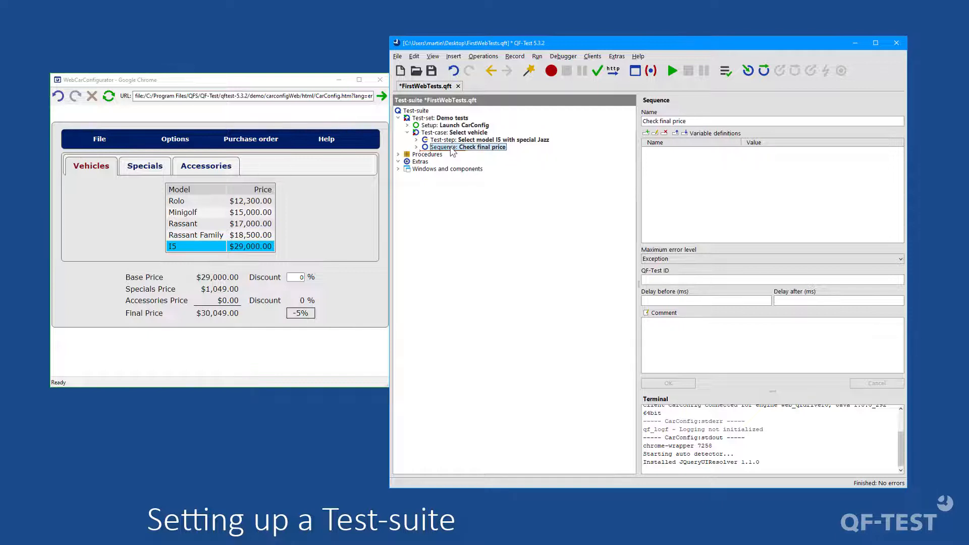
{"action": "right_click", "coordinate": [452, 151]}
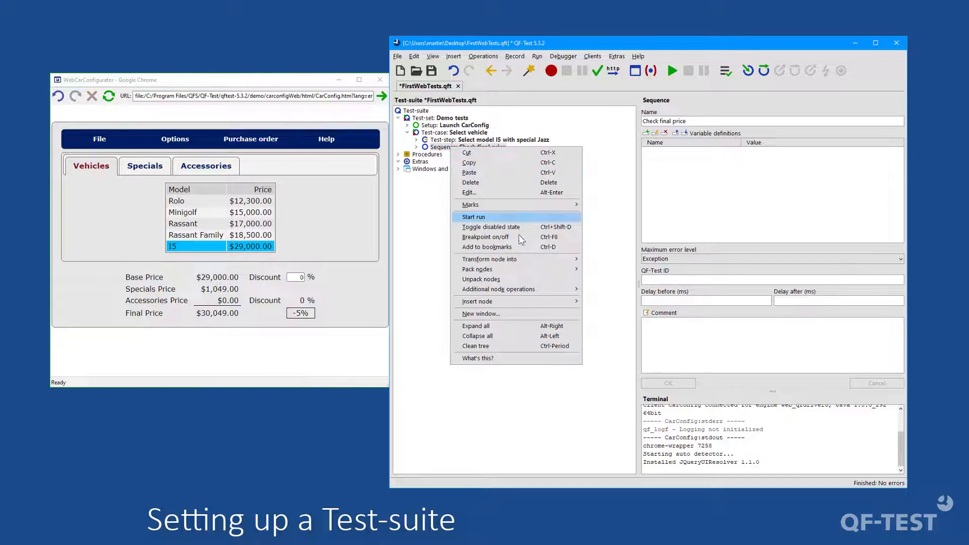
{"action": "mouse_move", "coordinate": [549, 259]}
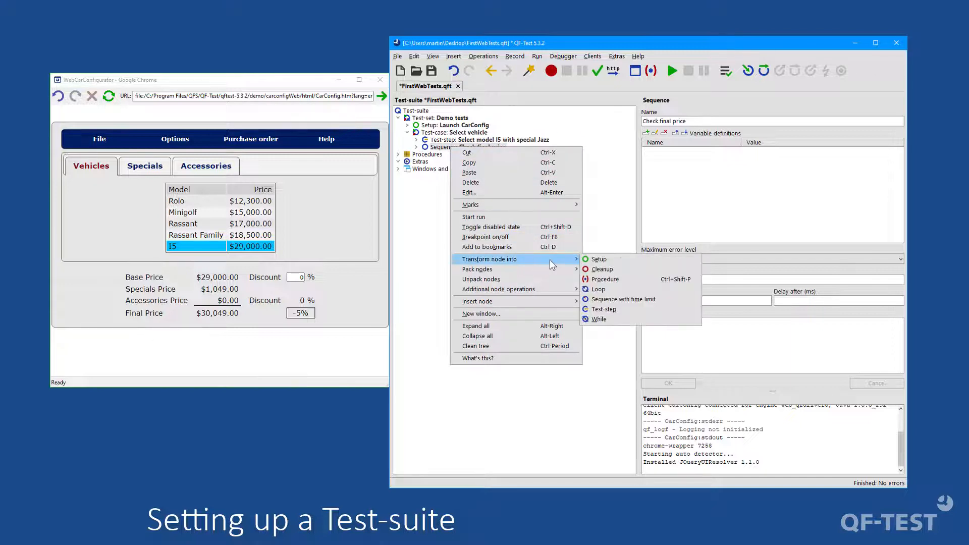
{"action": "left_click", "coordinate": [615, 308]}
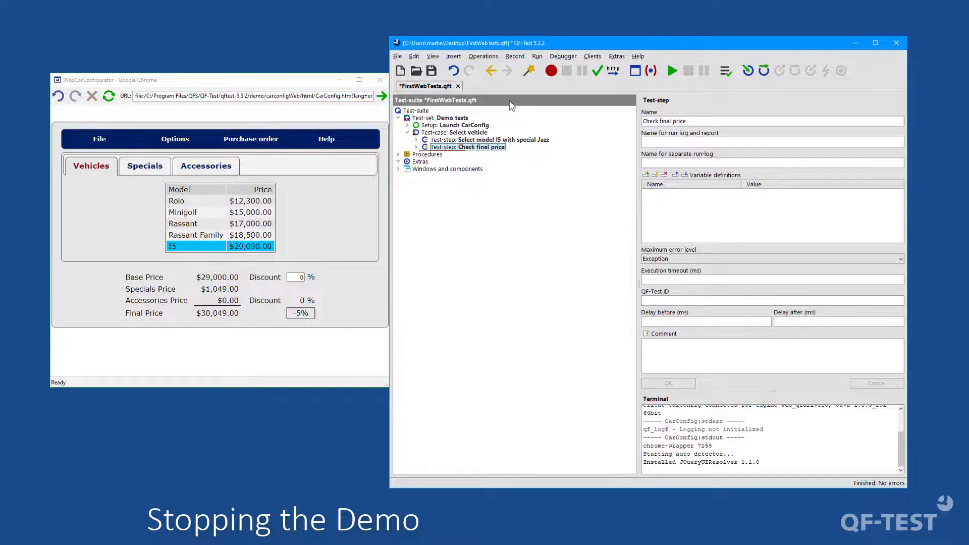
Step: Record closing the CarConfig browser window and name the recorded sequence "Close browser"
{"action": "left_click", "coordinate": [546, 74]}
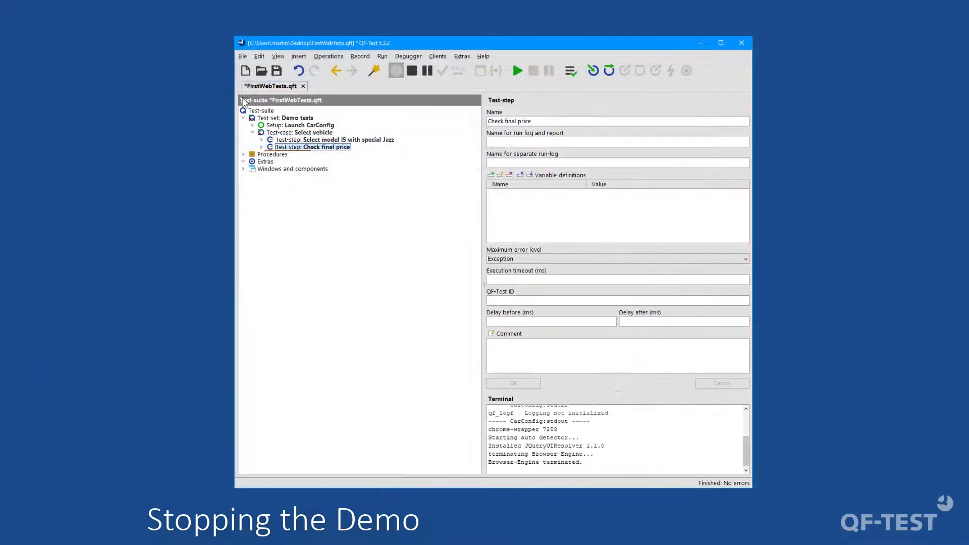
{"action": "left_click", "coordinate": [409, 74]}
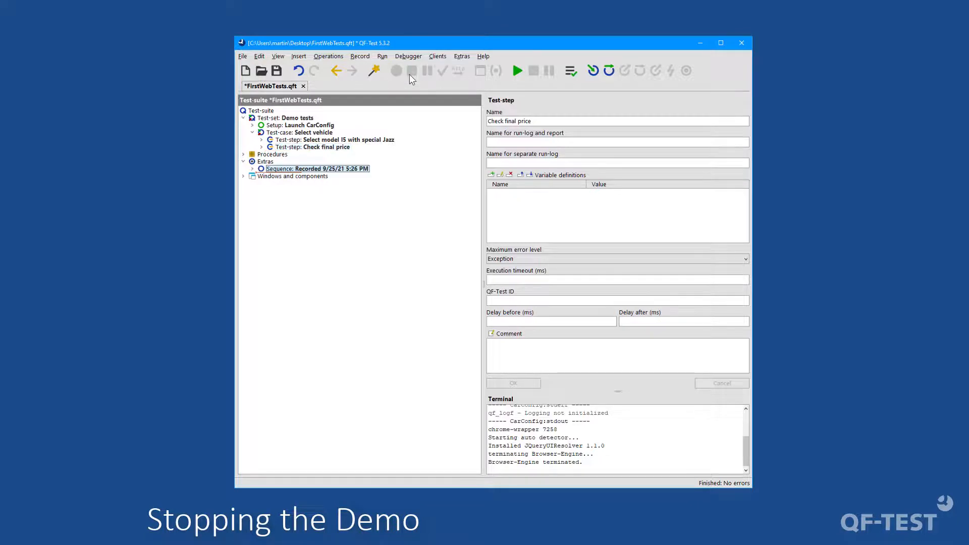
{"action": "left_click", "coordinate": [252, 168]}
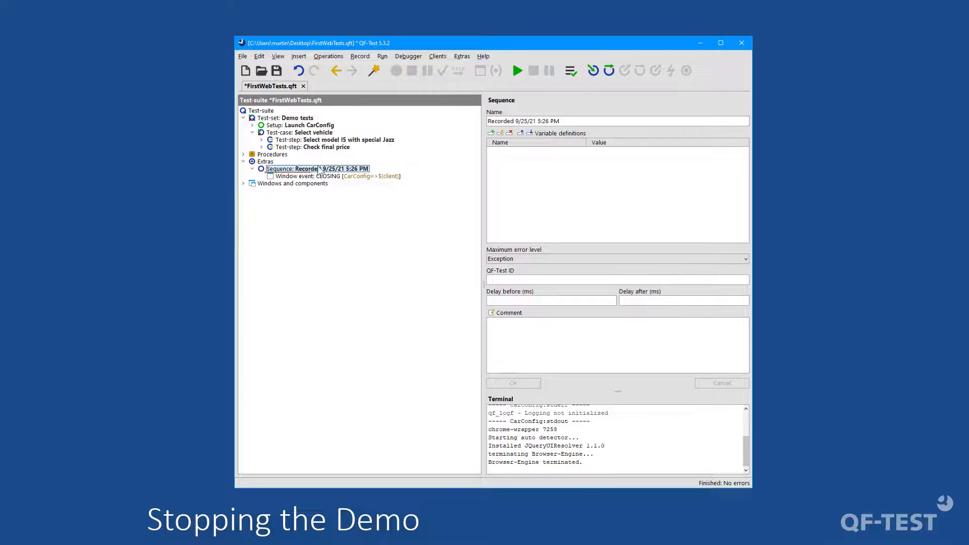
{"action": "key", "text": "Tab"}
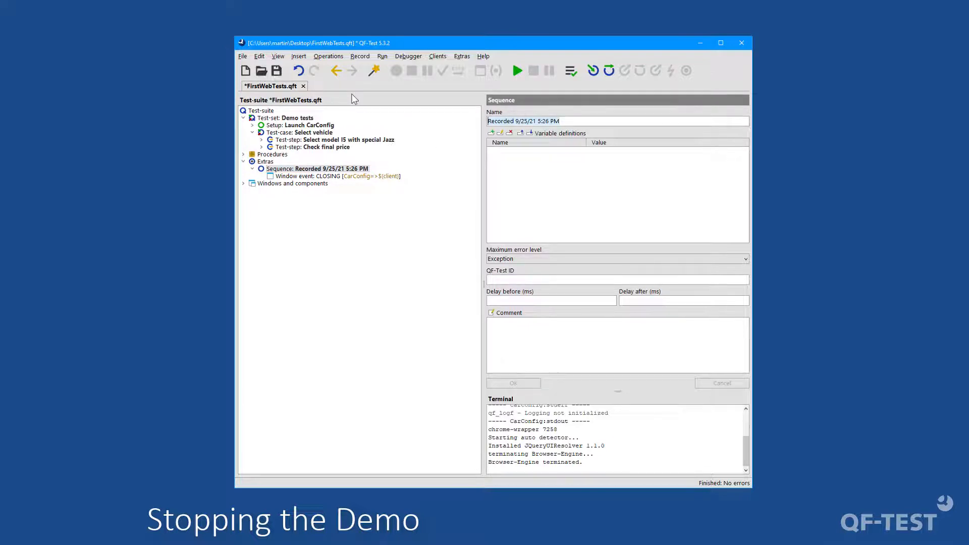
{"action": "type", "text": "Close browser"}
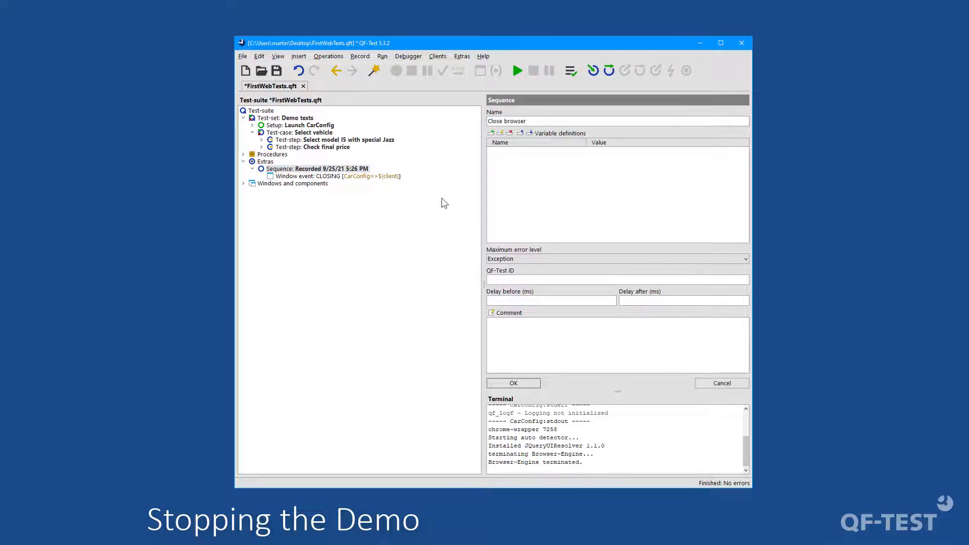
{"action": "left_click", "coordinate": [513, 383]}
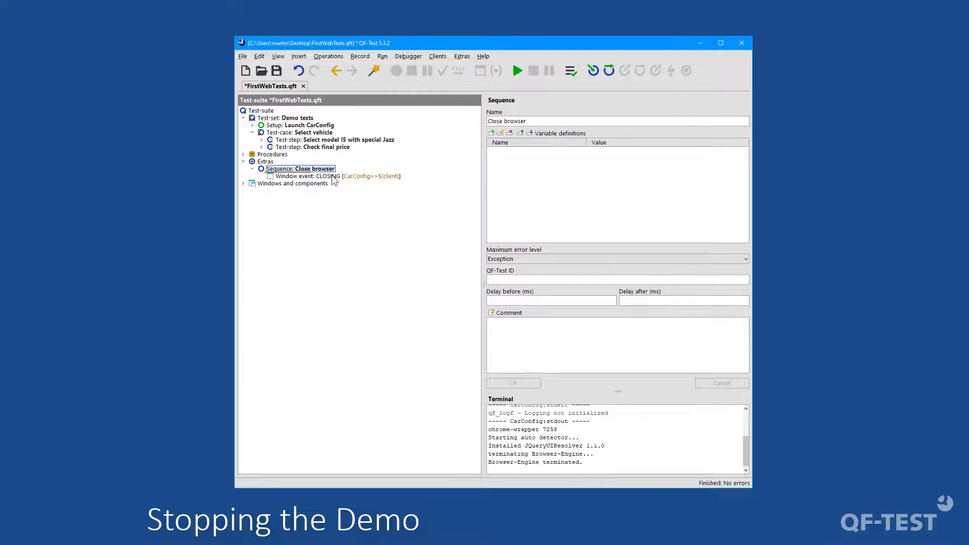
Step: Transform the "Close browser" sequence into a Cleanup node and move it from Extras to the end of the Demo tests test-set
{"action": "right_click", "coordinate": [300, 169]}
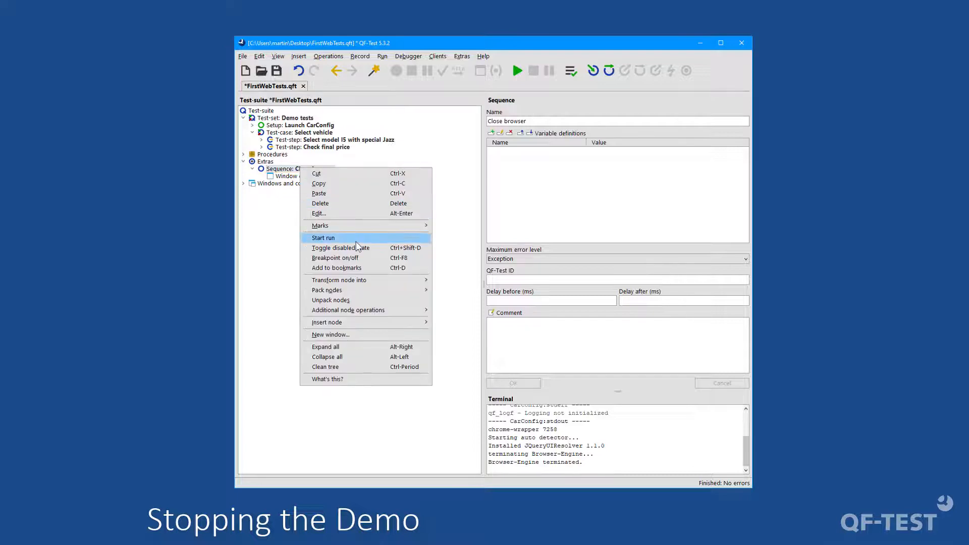
{"action": "mouse_move", "coordinate": [352, 280]}
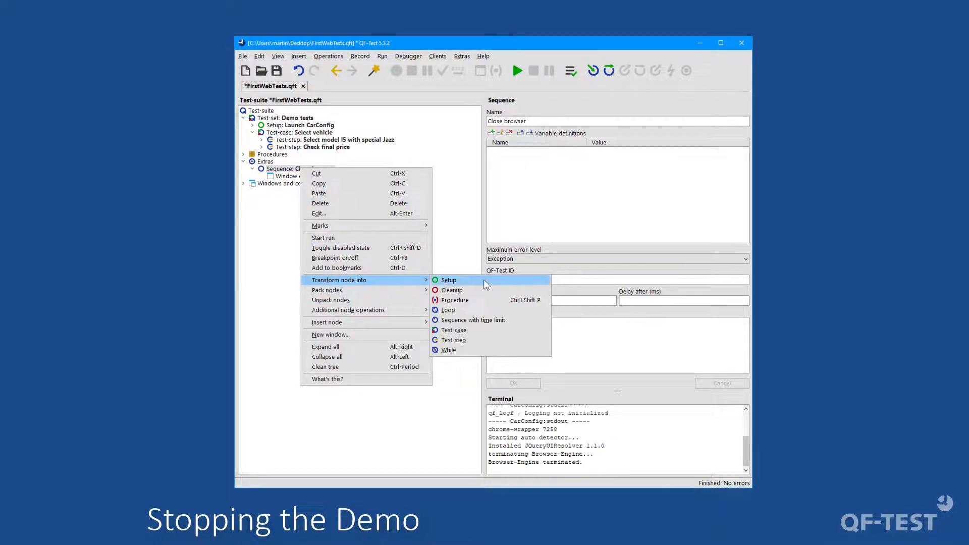
{"action": "left_click", "coordinate": [448, 295]}
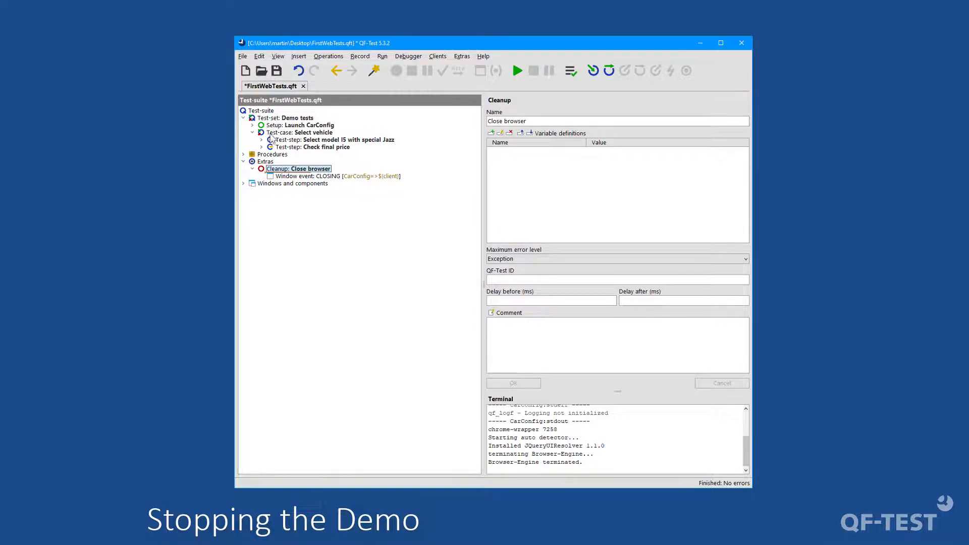
{"action": "left_click", "coordinate": [253, 132]}
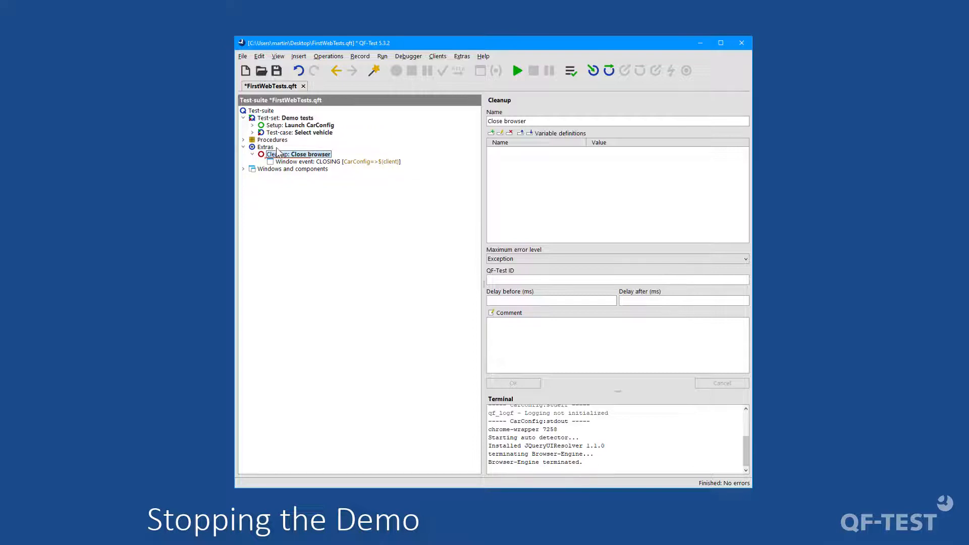
{"action": "left_click_drag", "start_coordinate": [279, 158], "coordinate": [281, 139]}
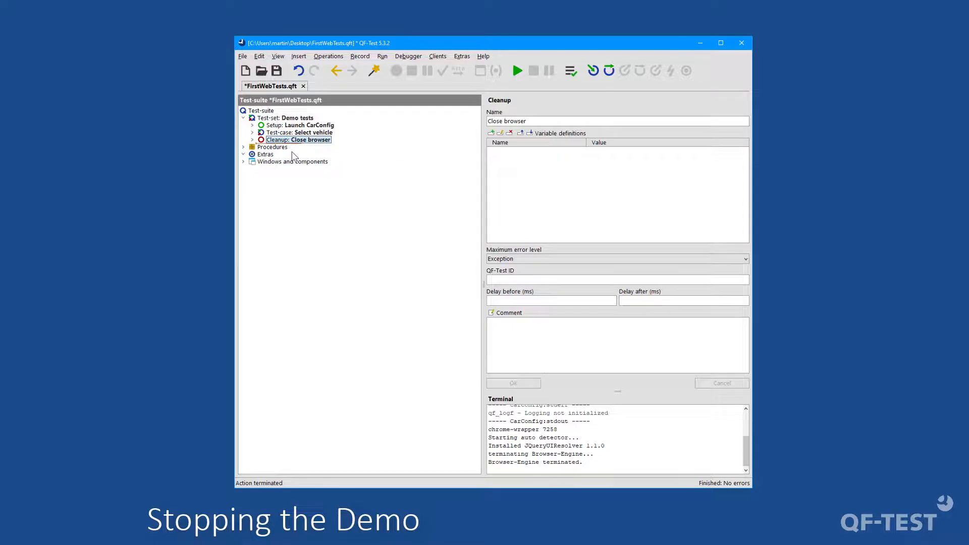
Step: Go through the setup, test-case and cleanup nodes of Demo tests and run the whole test-suite
{"action": "left_click", "coordinate": [275, 126]}
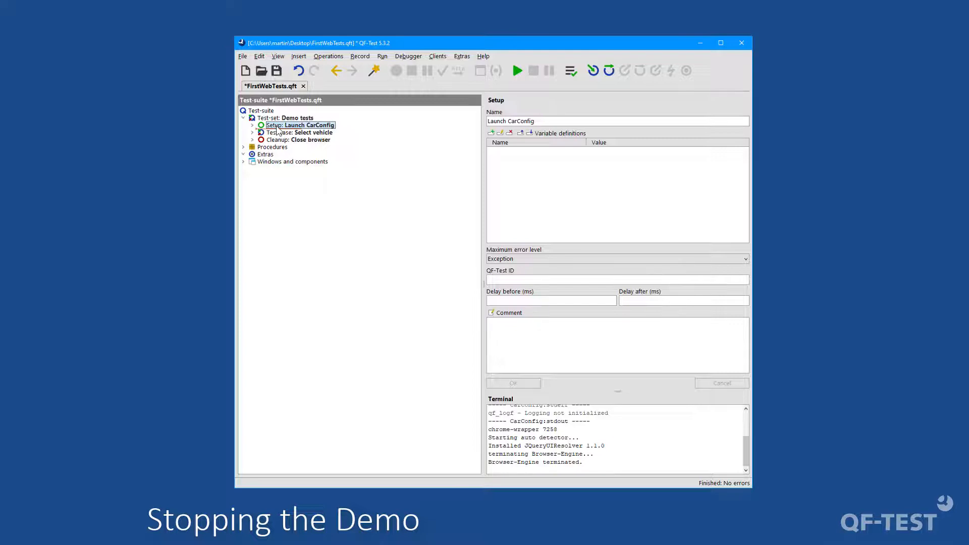
{"action": "left_click", "coordinate": [278, 133]}
{"action": "left_click", "coordinate": [252, 133]}
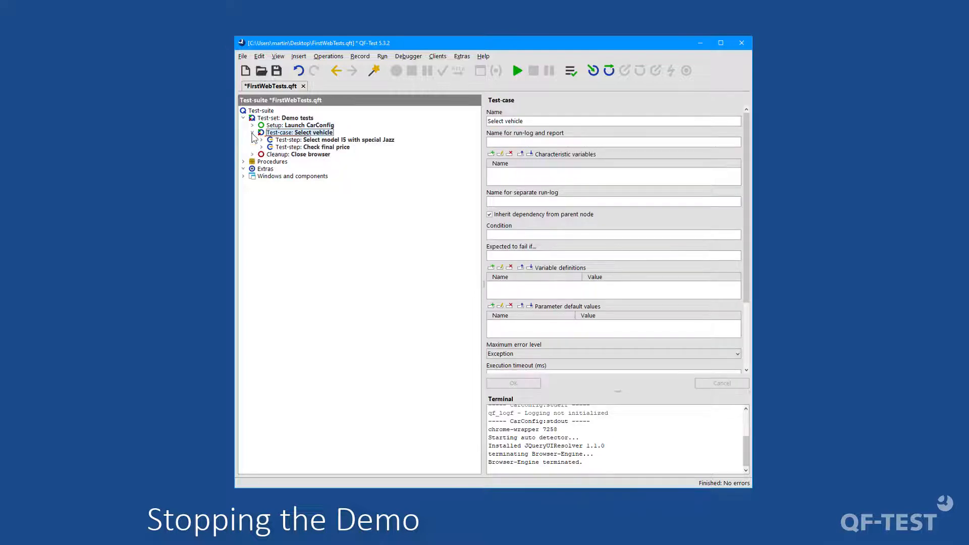
{"action": "left_click", "coordinate": [324, 155]}
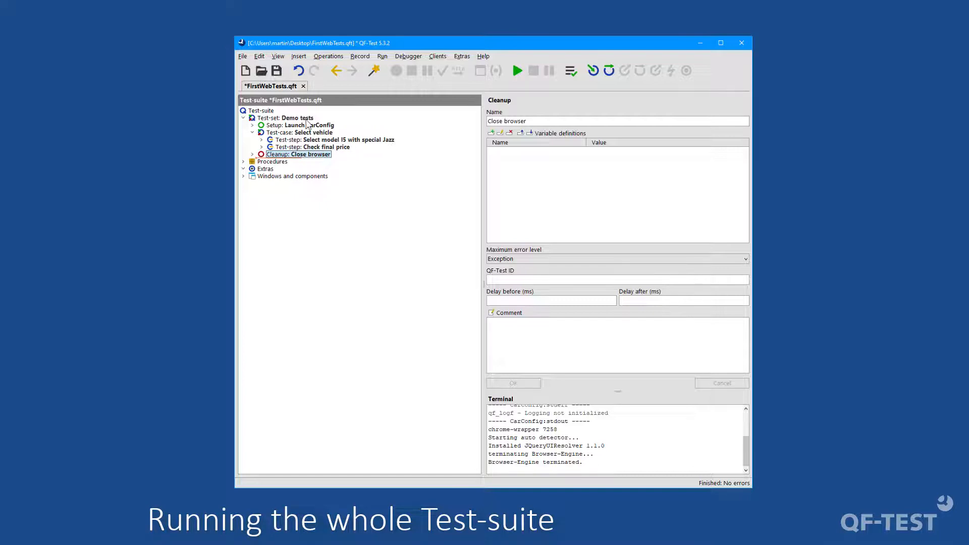
{"action": "left_click", "coordinate": [260, 112]}
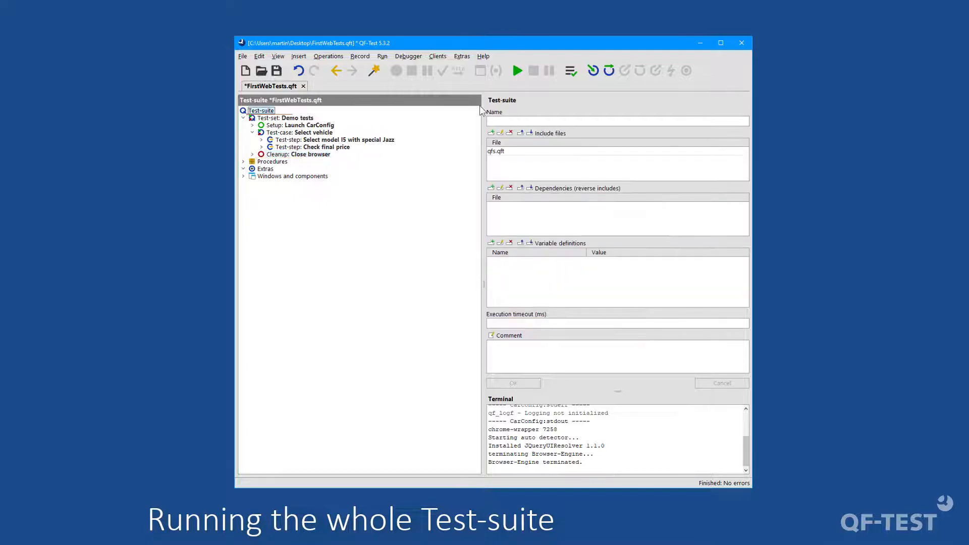
{"action": "left_click", "coordinate": [517, 75]}
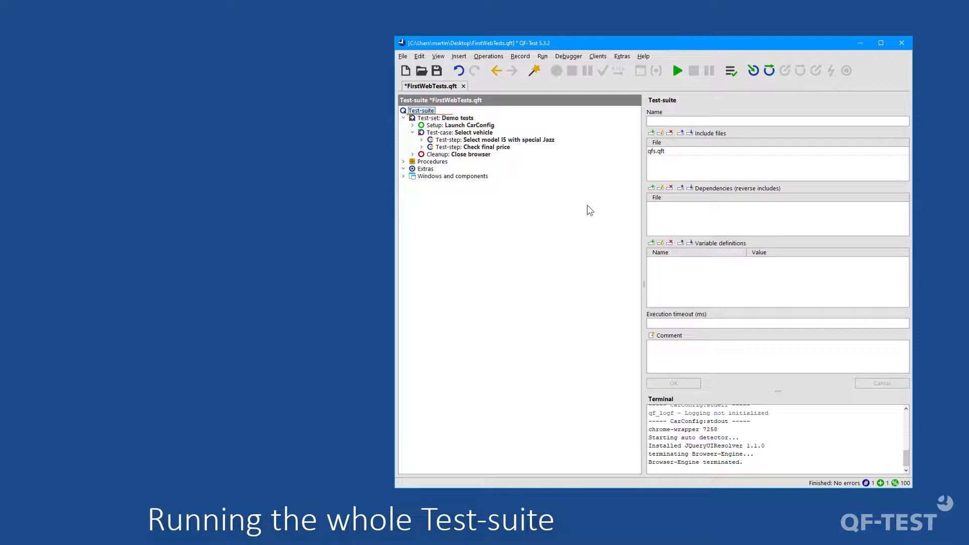
Step: Open the run-log of the test-suite run and expand the Demo tests test-set to inspect its contents
{"action": "left_click", "coordinate": [729, 72]}
{"action": "double_click", "coordinate": [185, 154]}
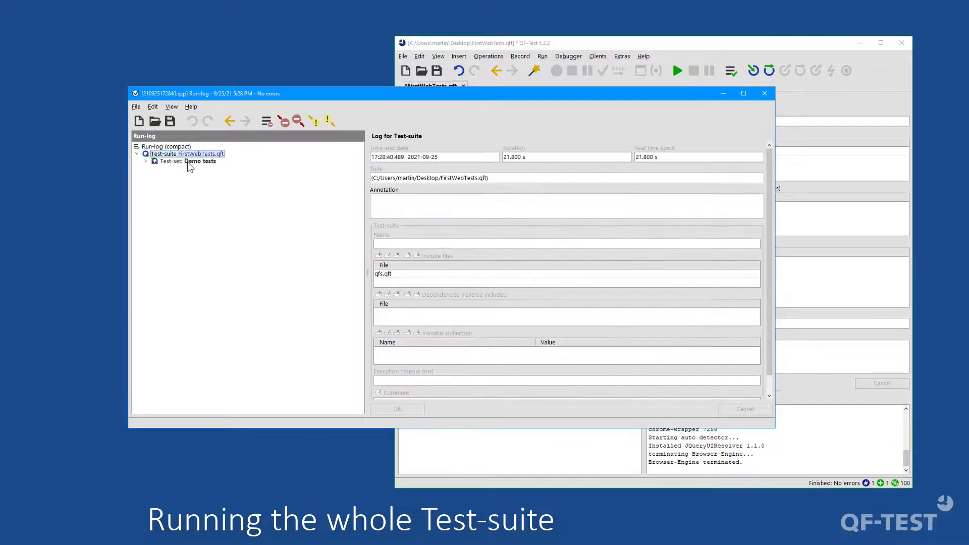
{"action": "double_click", "coordinate": [186, 161]}
{"action": "double_click", "coordinate": [194, 176]}
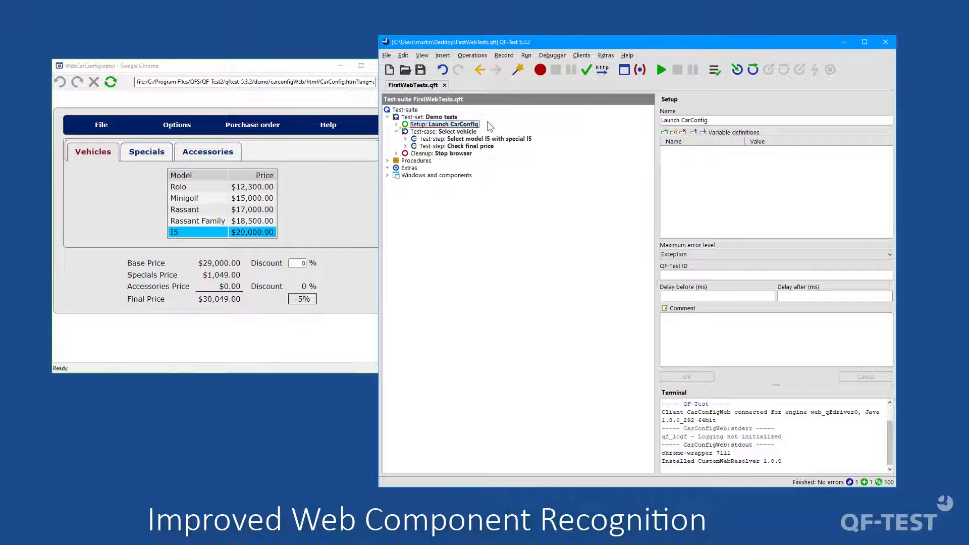
Step: Expand the Launch CarConfig setup down to the procedure call inside the "Install CustomWebResolver" sequence
{"action": "left_click", "coordinate": [397, 124]}
{"action": "left_click", "coordinate": [406, 146]}
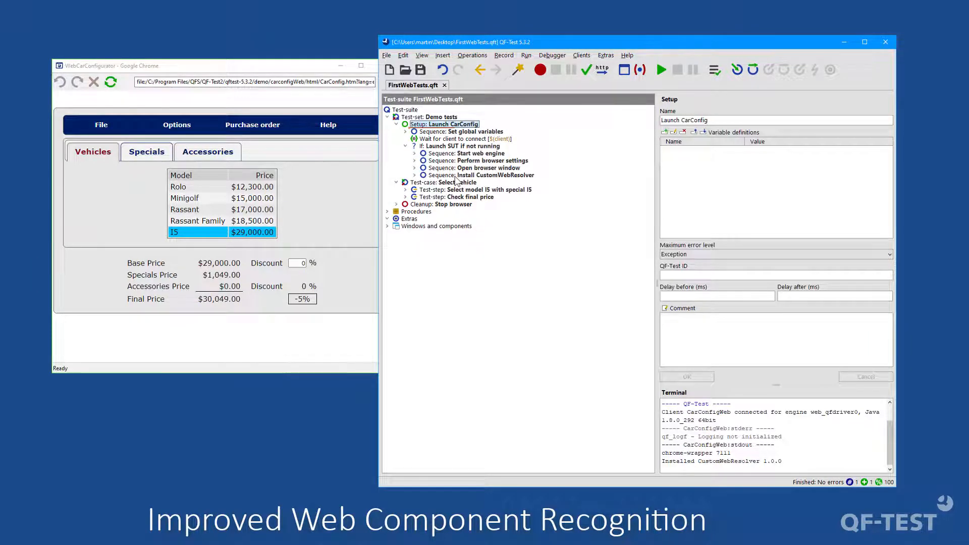
{"action": "left_click", "coordinate": [415, 176]}
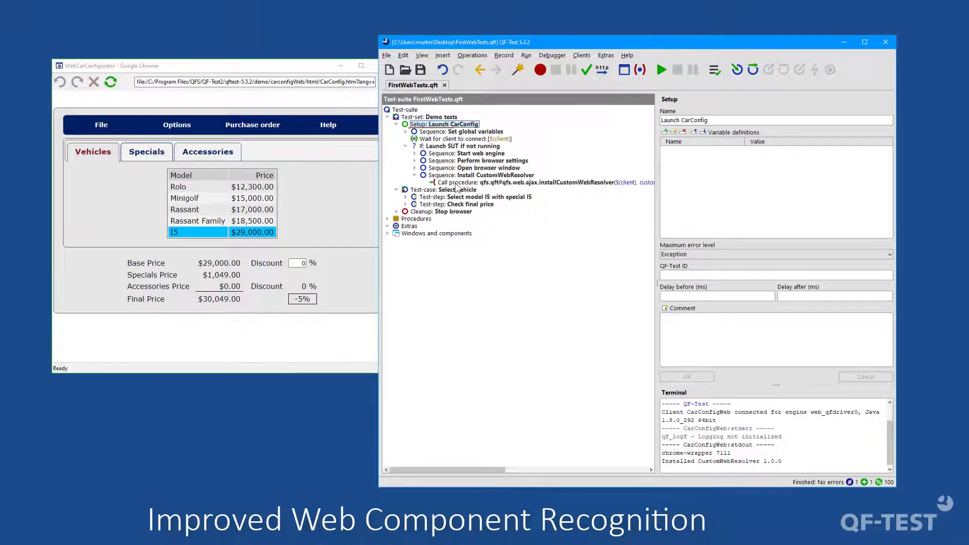
Step: Review the parameters of the installCustomWebResolver procedure call, then collapse the Launch CarConfig setup
{"action": "left_click", "coordinate": [510, 184]}
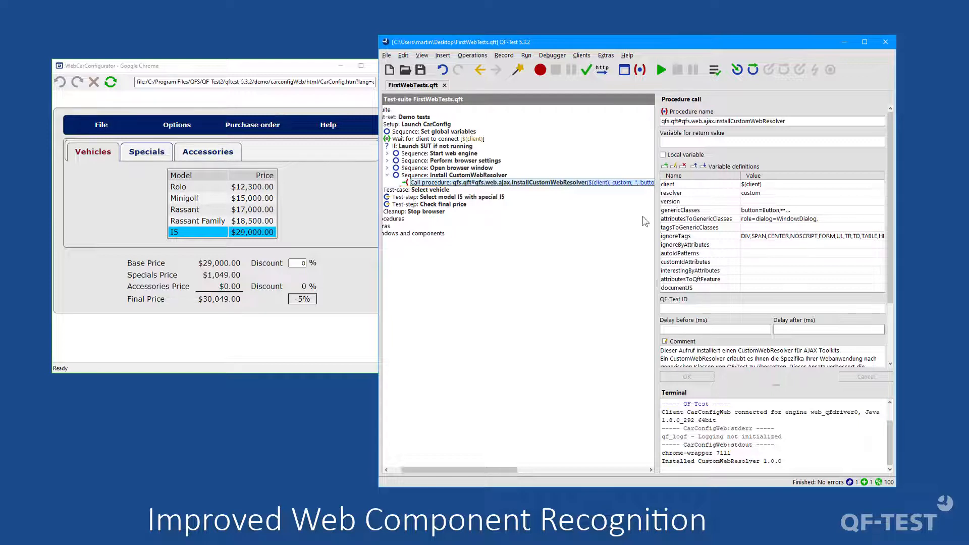
{"action": "double_click", "coordinate": [421, 125]}
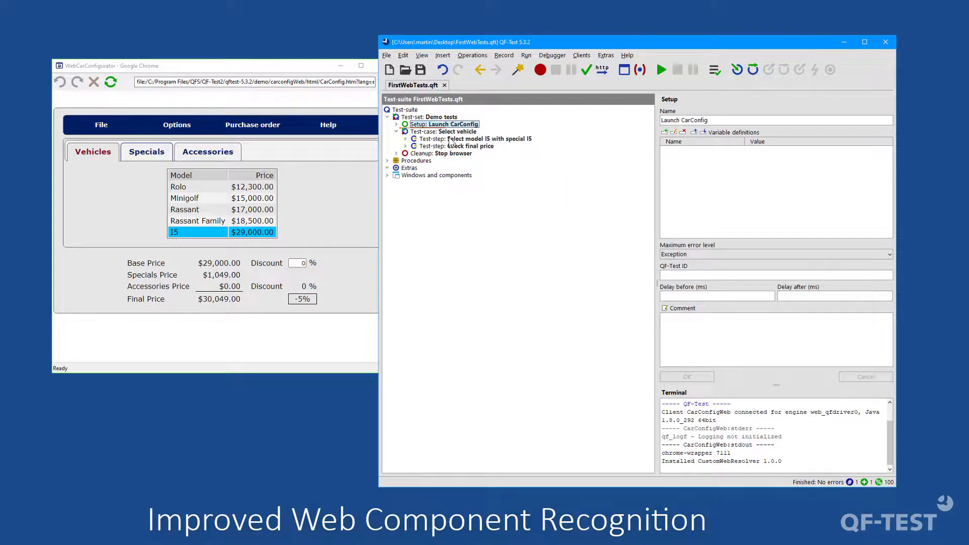
Step: Expand the "Select model I5 with special I5" test-step and inspect the component IDs of its VehicleTable and Specials tab mouse clicks
{"action": "left_click", "coordinate": [405, 139]}
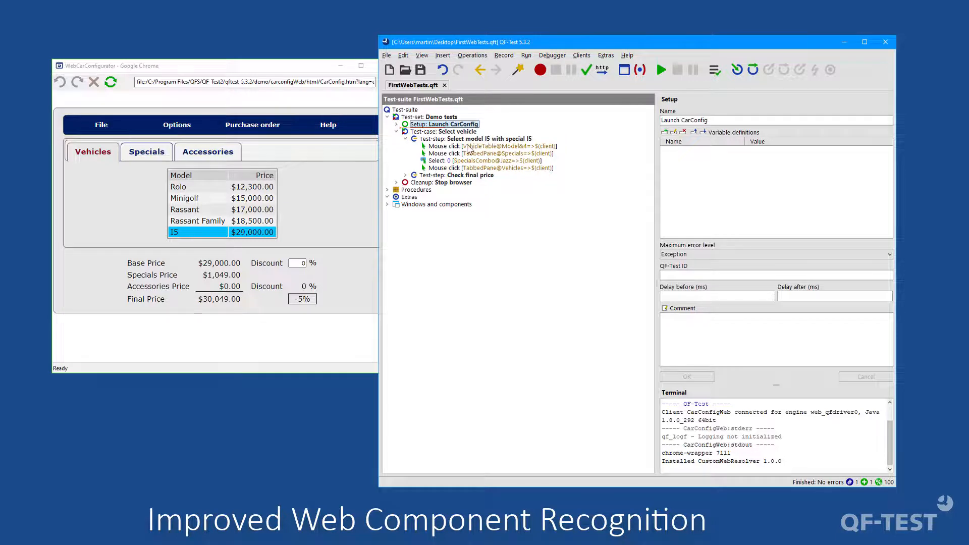
{"action": "left_click", "coordinate": [451, 148]}
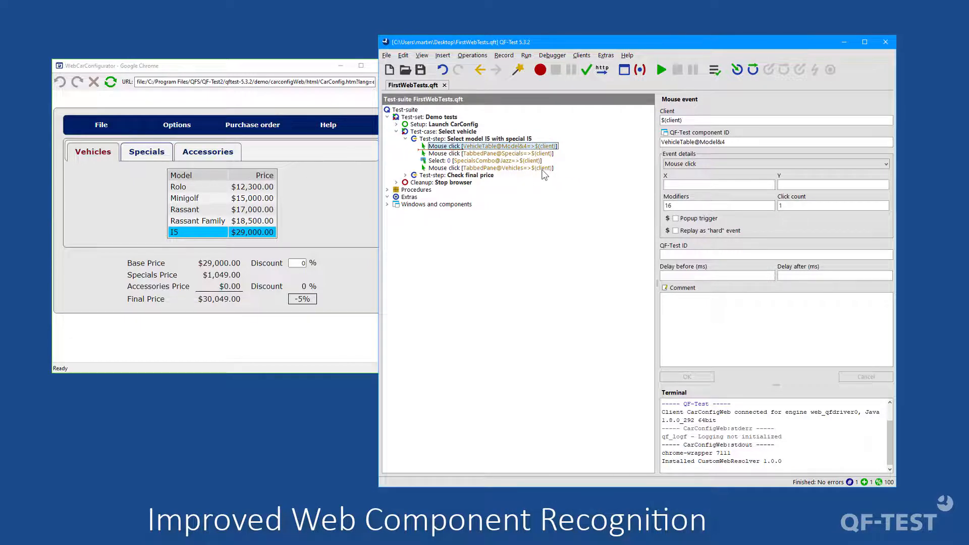
{"action": "left_click", "coordinate": [515, 155]}
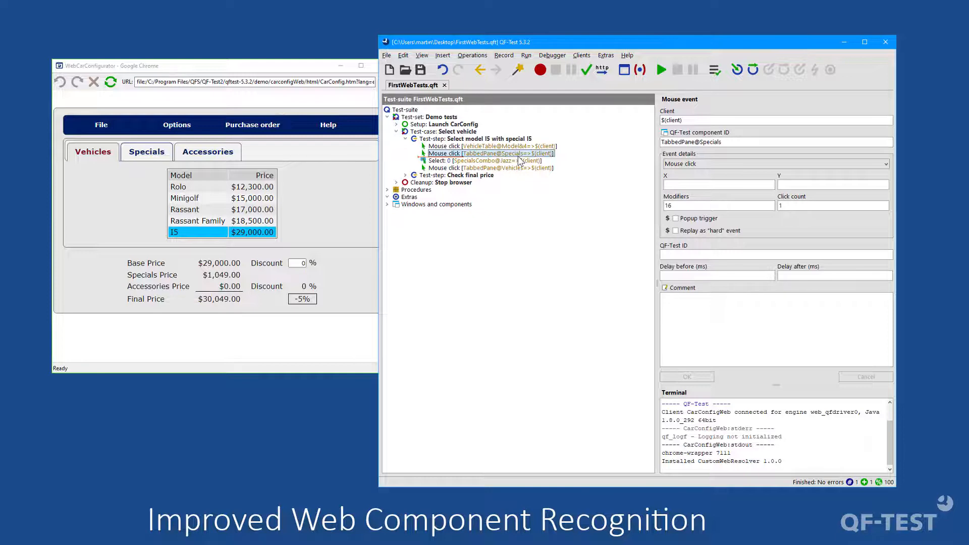
Step: Activate check recording, view the check types offered for the Final Price field in the CarConfig page, and end the recording
{"action": "left_click", "coordinate": [587, 74]}
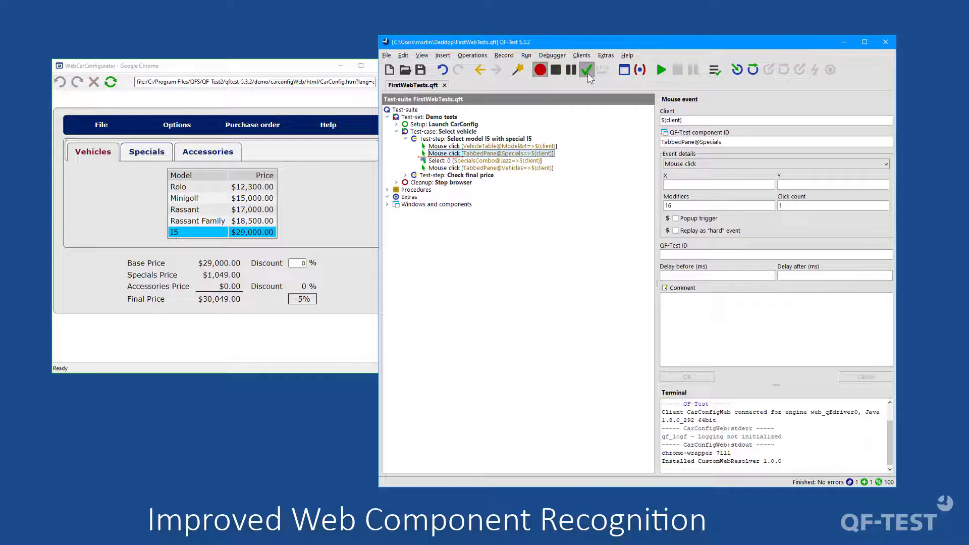
{"action": "right_click", "coordinate": [210, 301]}
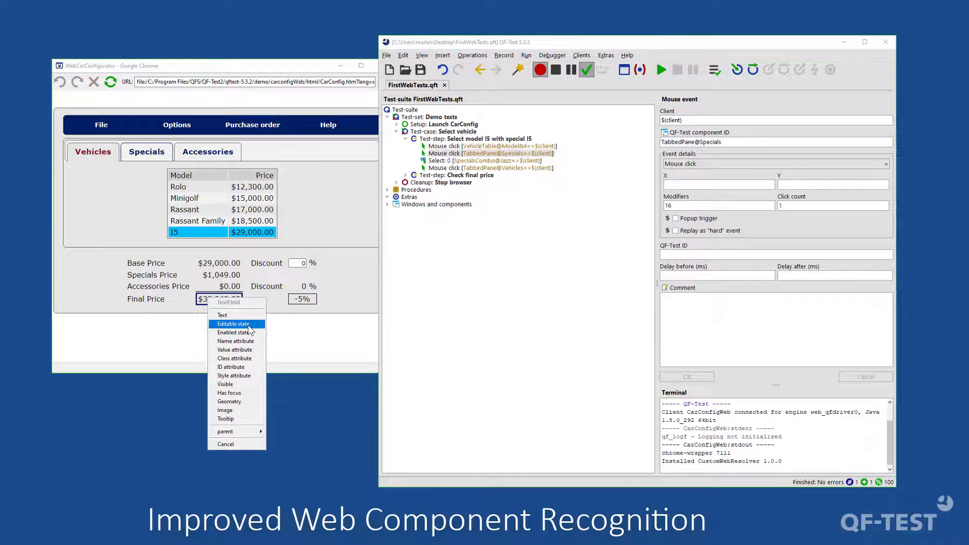
{"action": "left_click", "coordinate": [251, 351]}
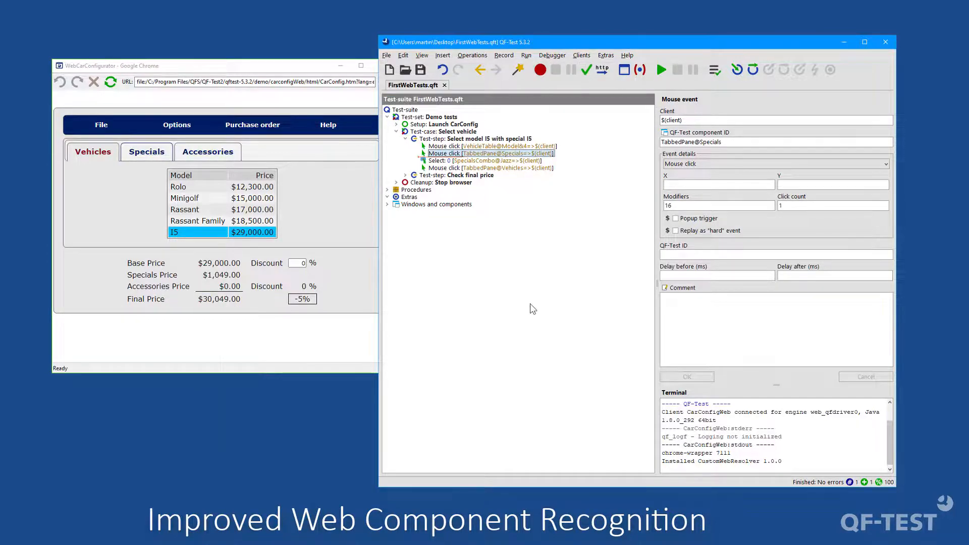